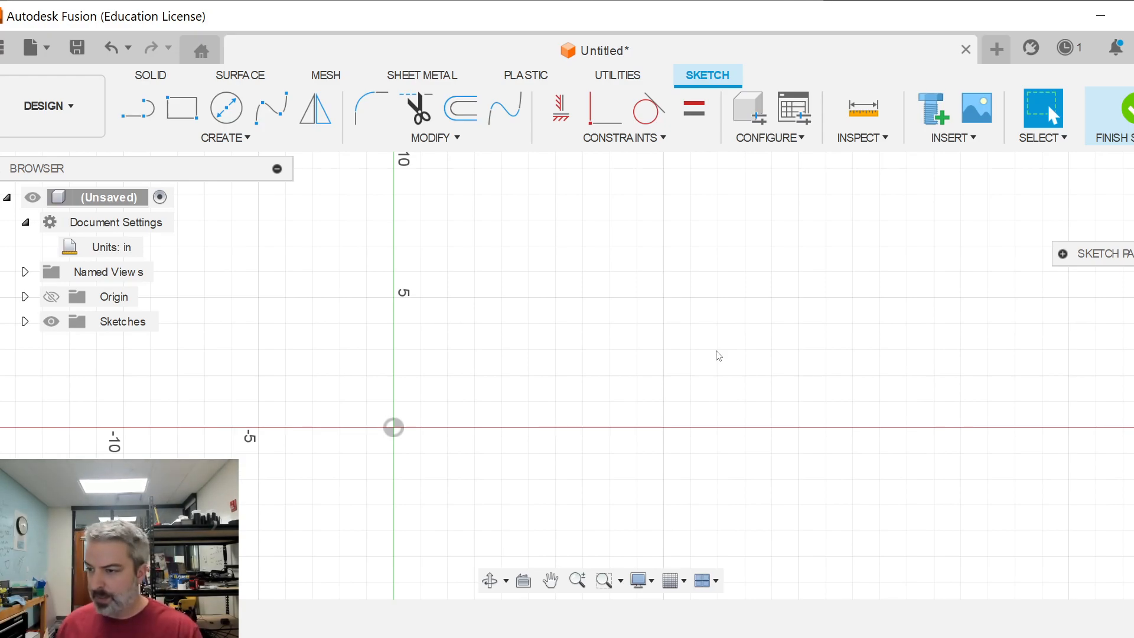
Step: Sketch a vertical rectangle about 1 in wide and 4 in tall, starting at the origin, as the left board
{"action": "key", "text": "r"}
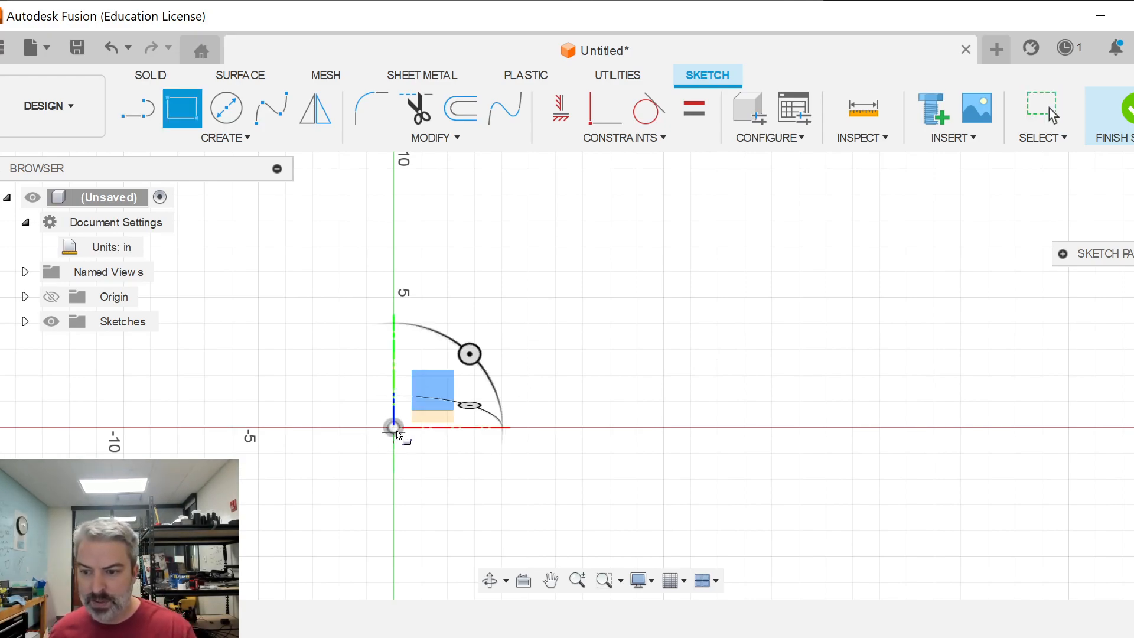
{"action": "left_click", "coordinate": [393, 426]}
{"action": "left_click", "coordinate": [421, 324]}
{"action": "key", "text": "Escape"}
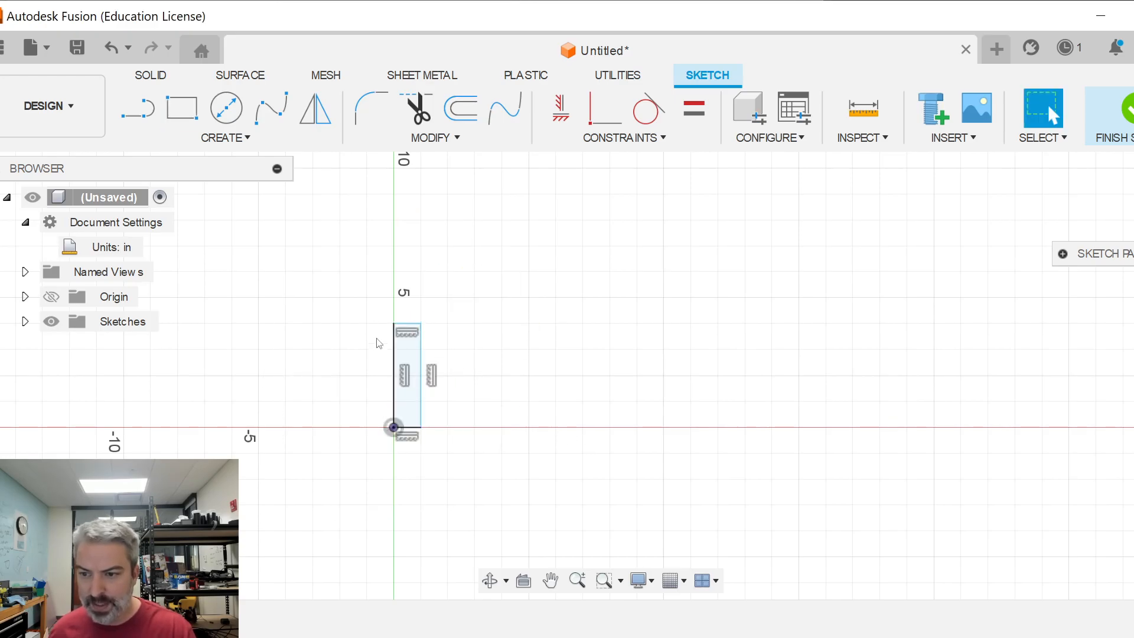
Step: Sketch a horizontal rectangle about 5 in long and 1 in tall from the left board's upper-left corner as the top board
{"action": "key", "text": "r"}
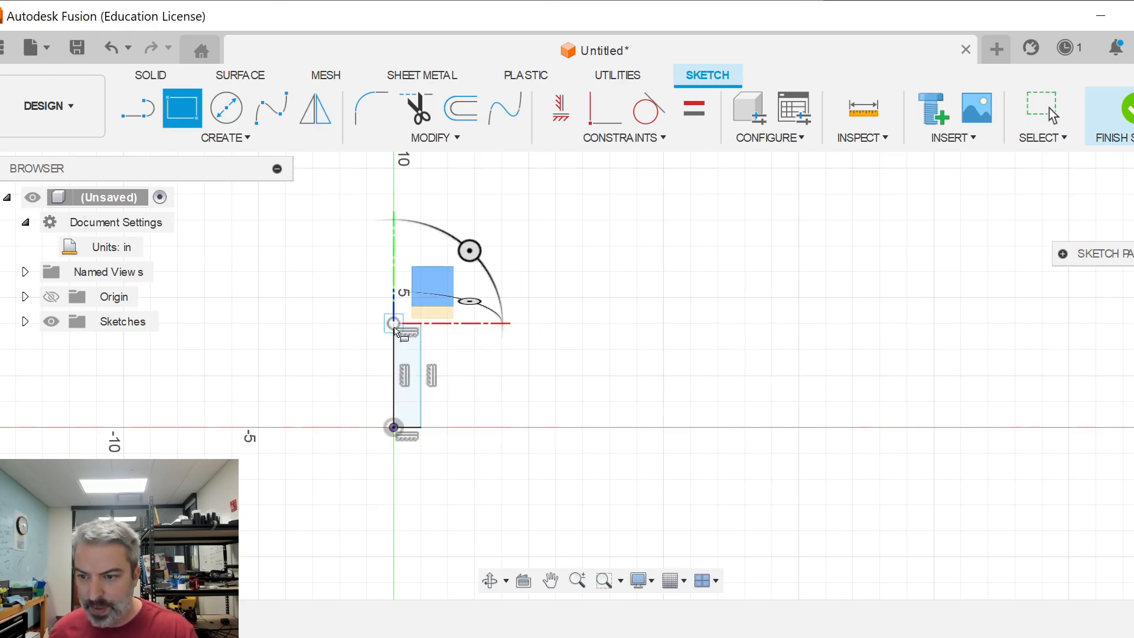
{"action": "left_click", "coordinate": [394, 324]}
{"action": "left_click", "coordinate": [529, 298]}
{"action": "key", "text": "Escape"}
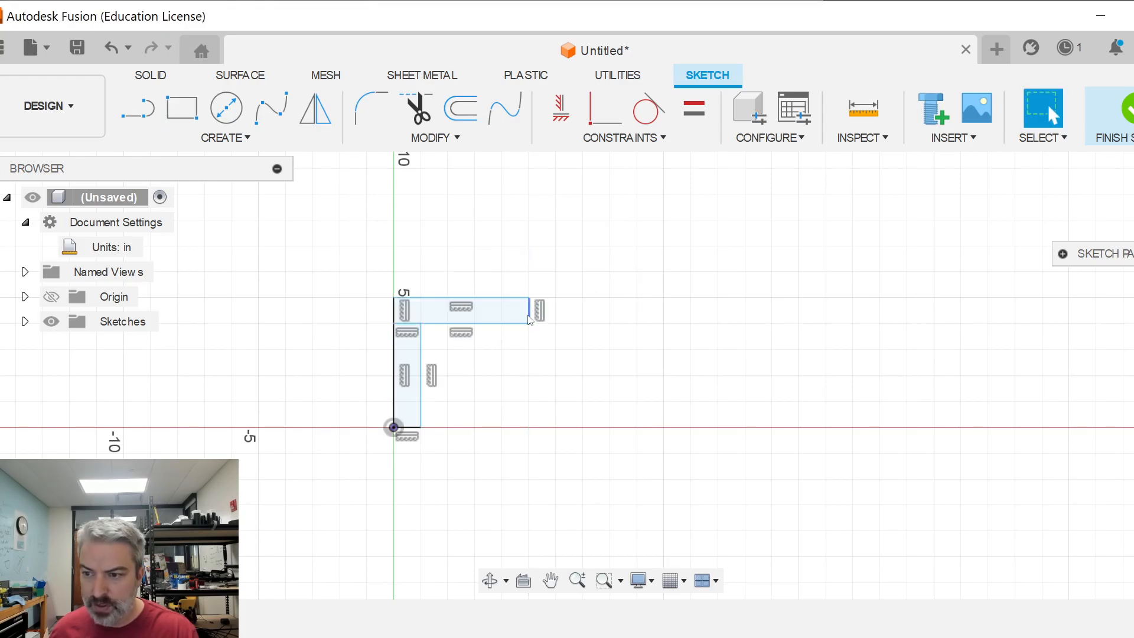
Step: Sketch the bottom and right board rectangles, each about 1 in thick, to close the overlapping box outline
{"action": "key", "text": "r"}
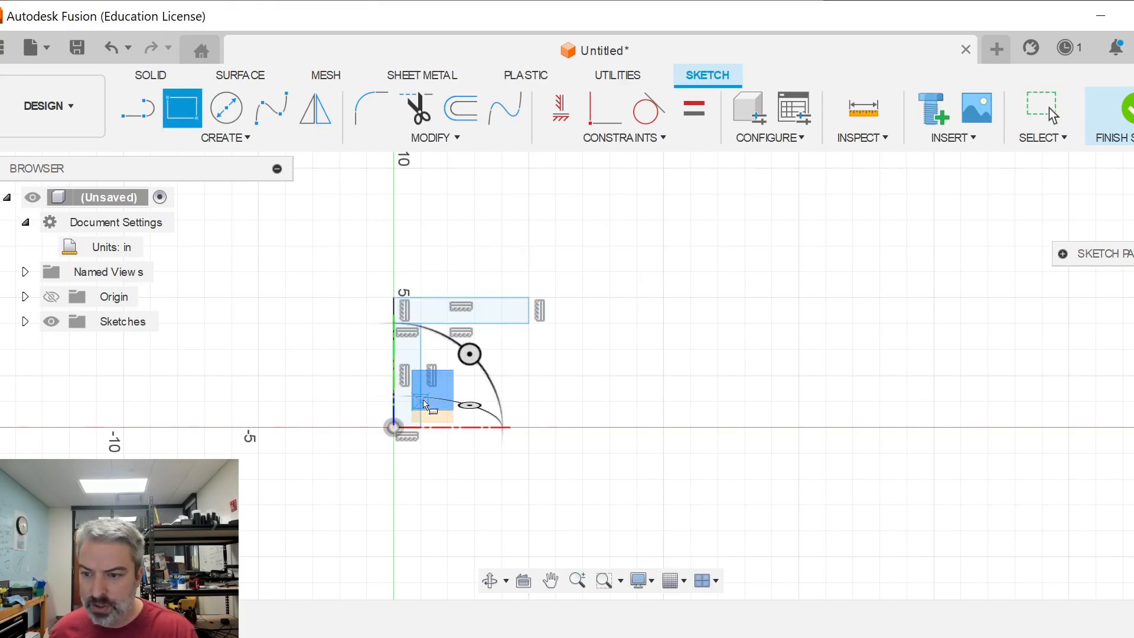
{"action": "left_click", "coordinate": [422, 403]}
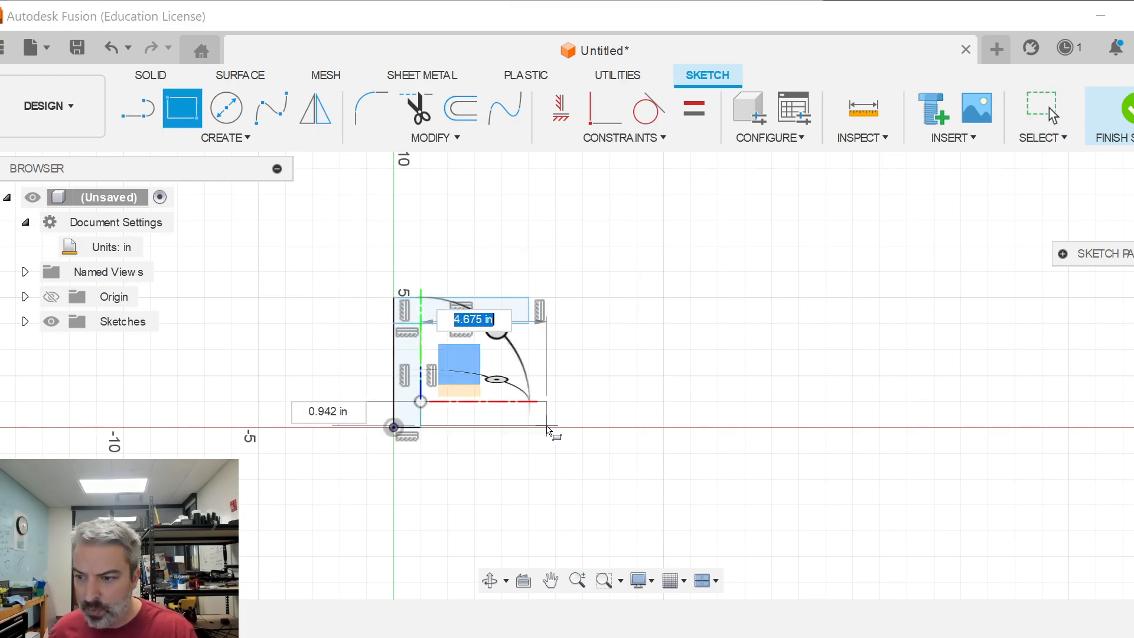
{"action": "left_click", "coordinate": [555, 427]}
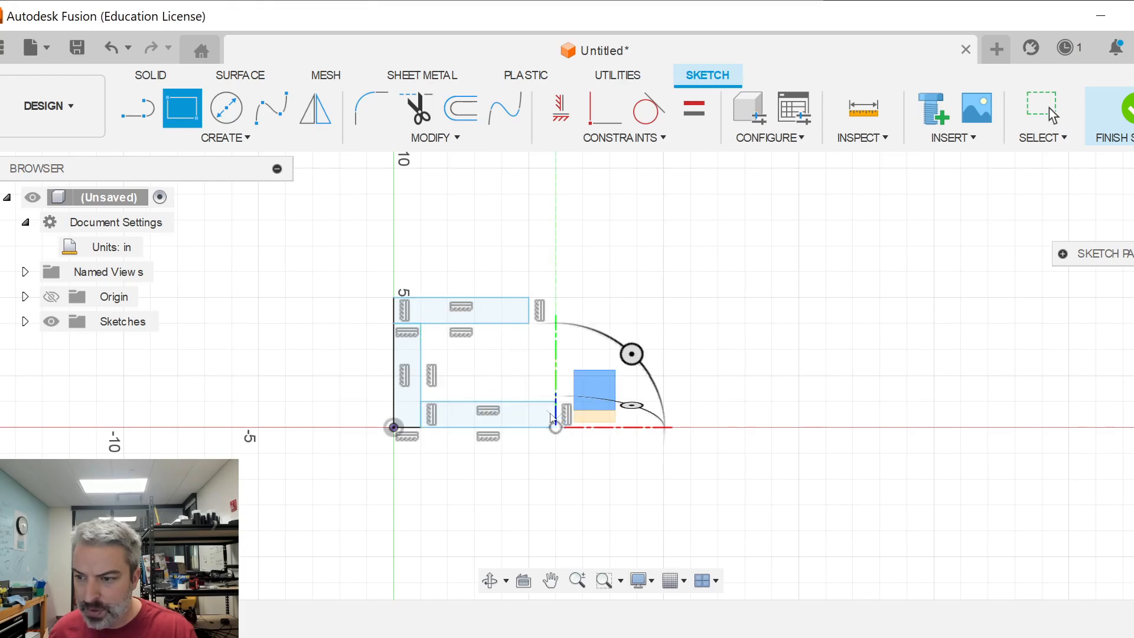
{"action": "left_click", "coordinate": [529, 298]}
{"action": "left_click", "coordinate": [556, 401]}
{"action": "key", "text": "Escape"}
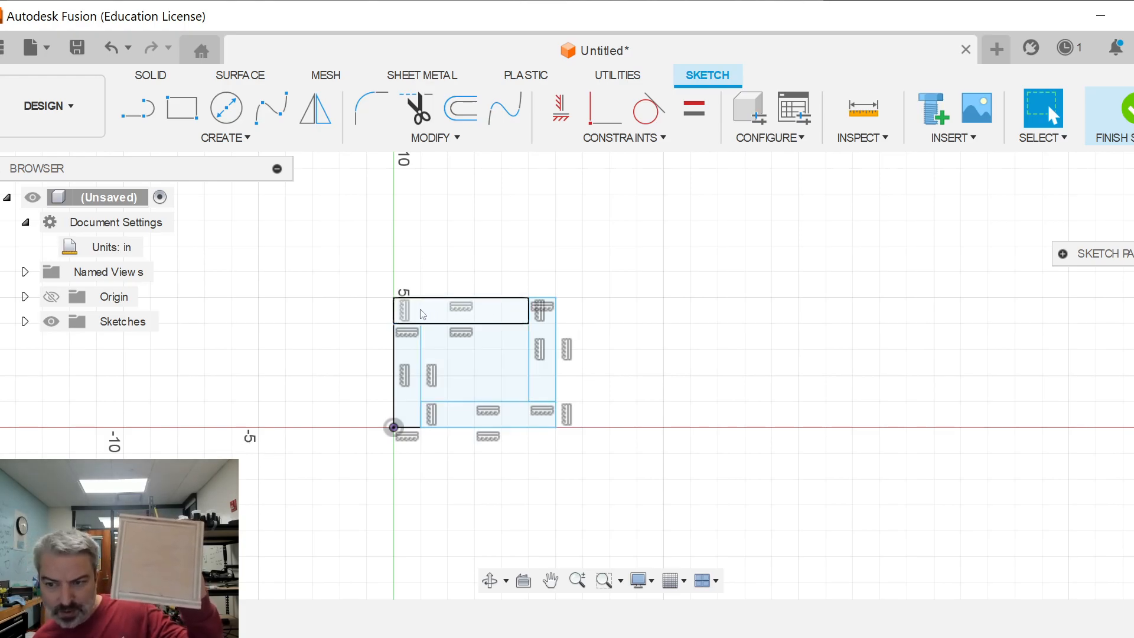
{"action": "left_click", "coordinate": [466, 365]}
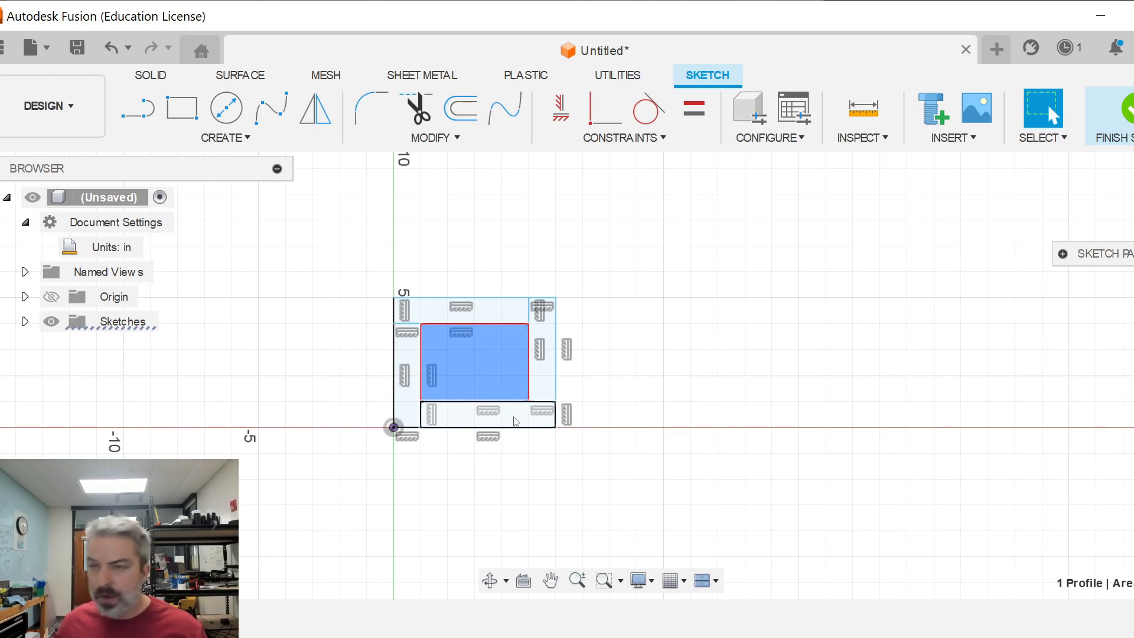
{"action": "left_click", "coordinate": [839, 270]}
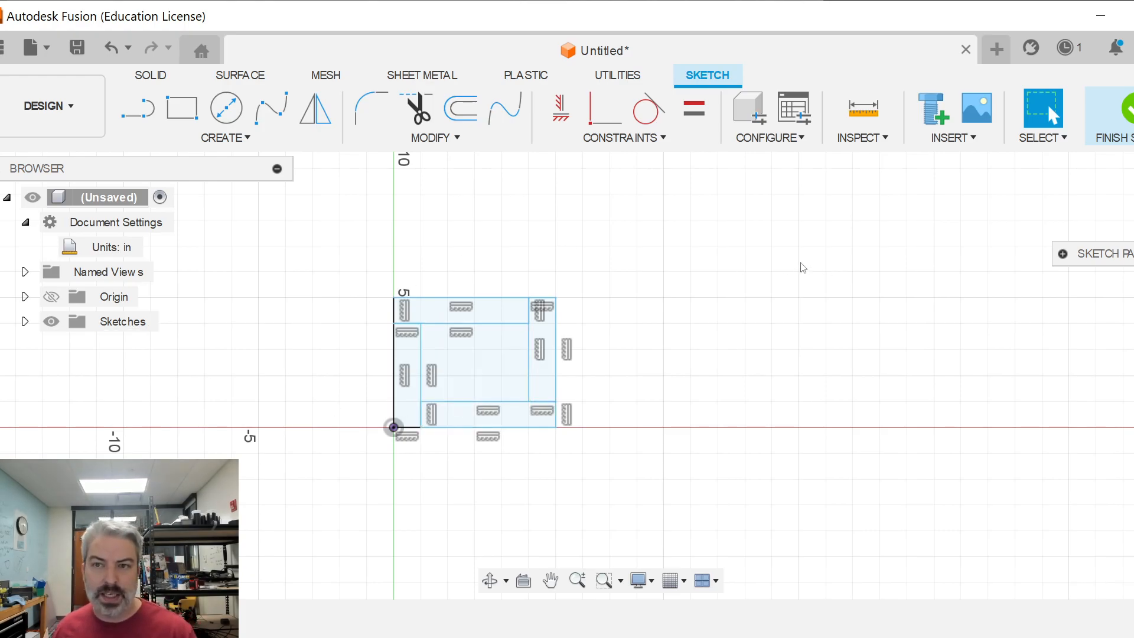
Step: Delete the existing width and length user parameters from the parameters list
{"action": "left_click", "coordinate": [466, 137]}
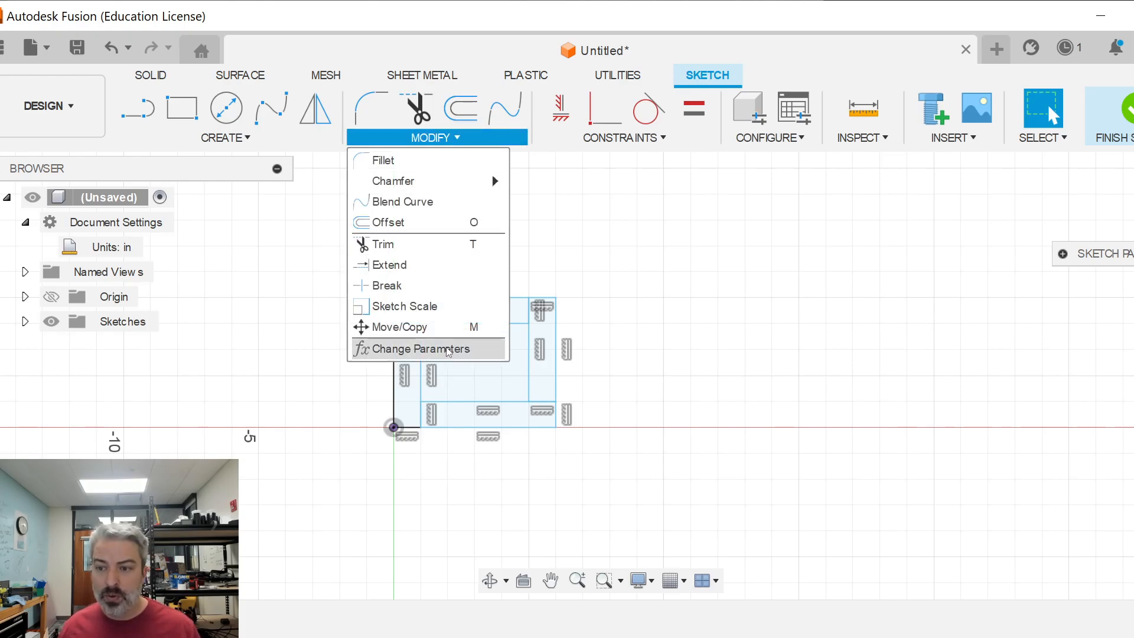
{"action": "left_click", "coordinate": [447, 350]}
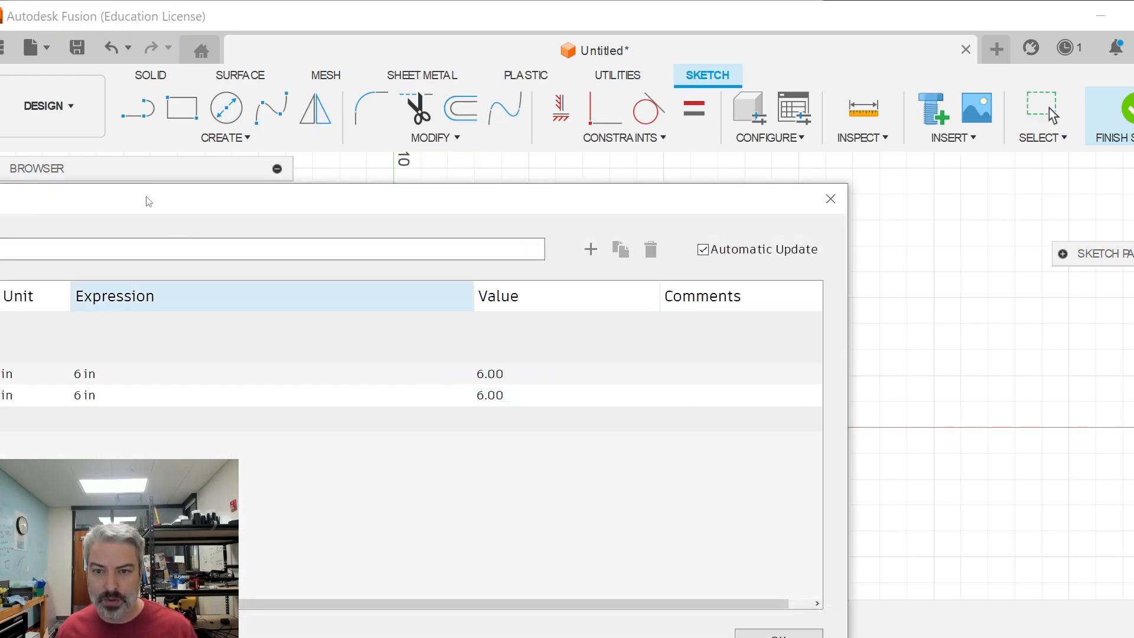
{"action": "left_click_drag", "start_coordinate": [139, 200], "coordinate": [531, 107]}
{"action": "left_click", "coordinate": [426, 281]}
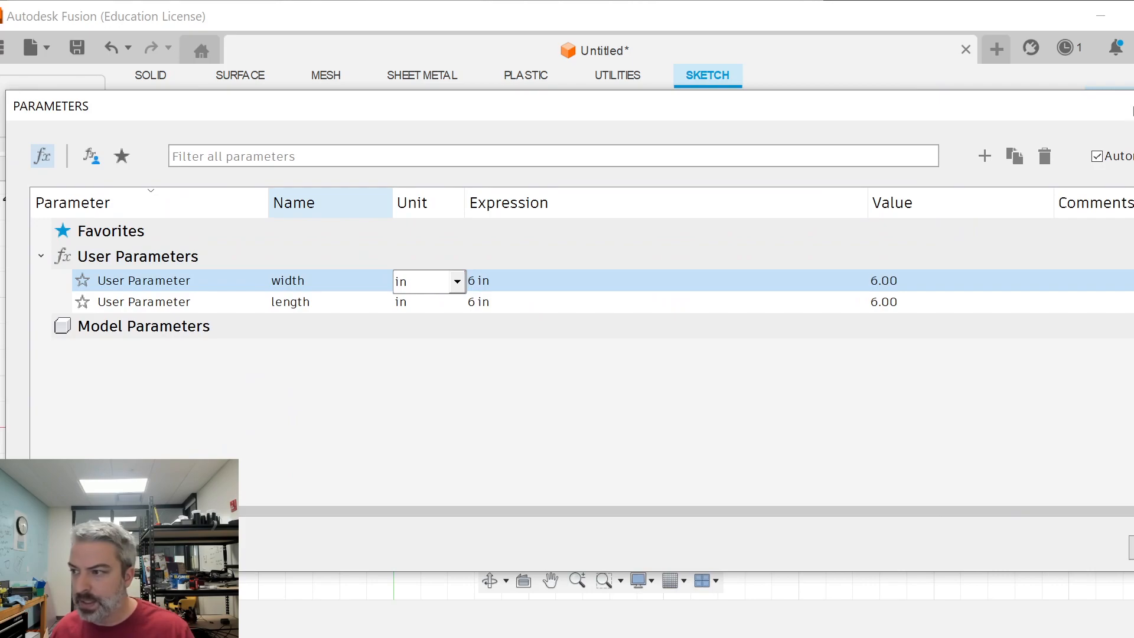
{"action": "left_click", "coordinate": [1044, 160]}
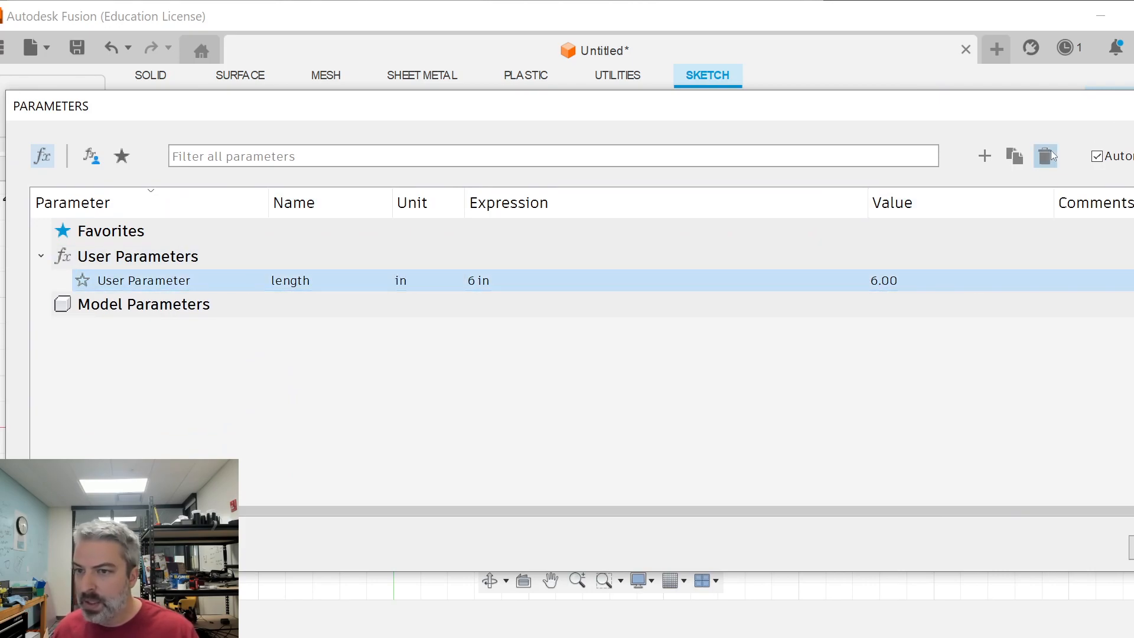
{"action": "left_click", "coordinate": [1044, 155]}
{"action": "left_click_drag", "start_coordinate": [764, 106], "coordinate": [618, 103]}
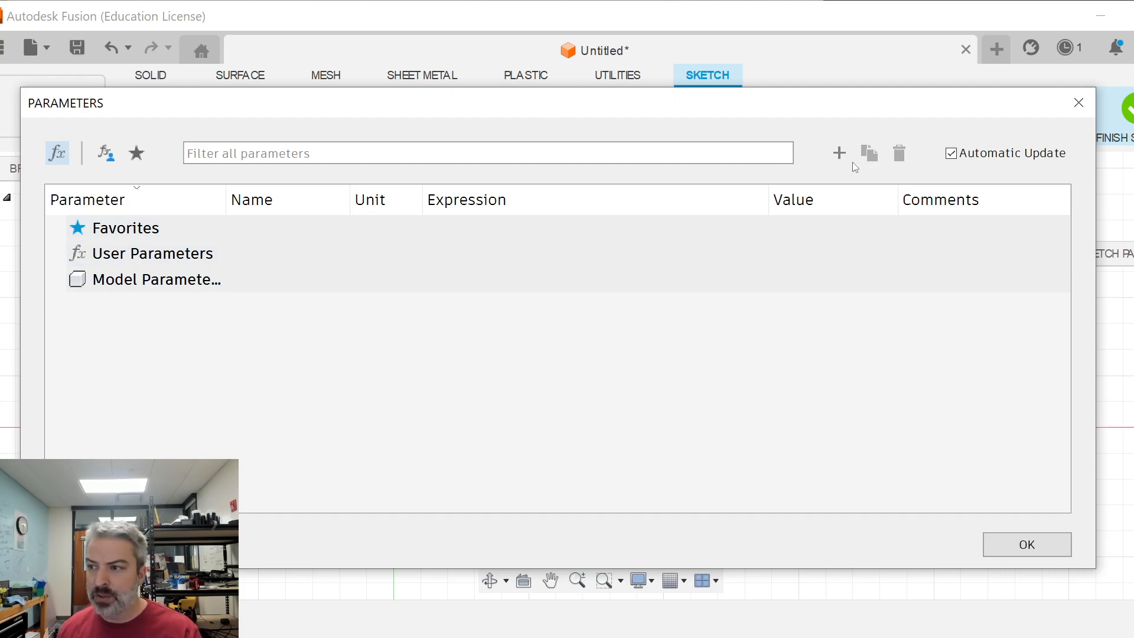
Step: Add a user parameter named width in inches with the expression 6
{"action": "left_click", "coordinate": [839, 153]}
{"action": "type", "text": "width"}
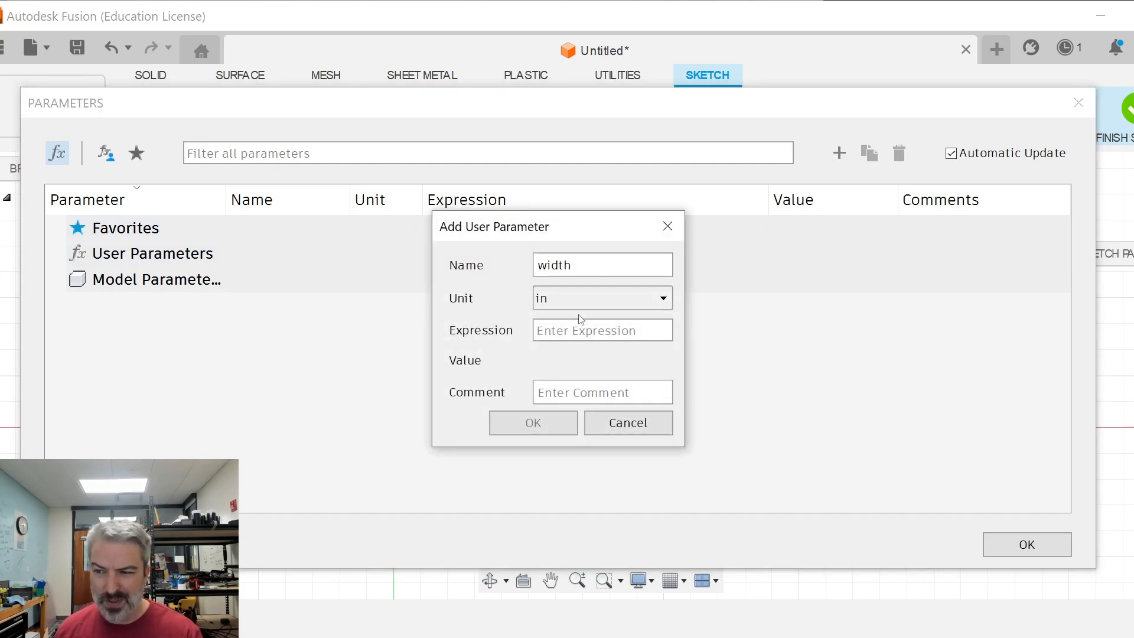
{"action": "left_click", "coordinate": [573, 331]}
{"action": "type", "text": "6"}
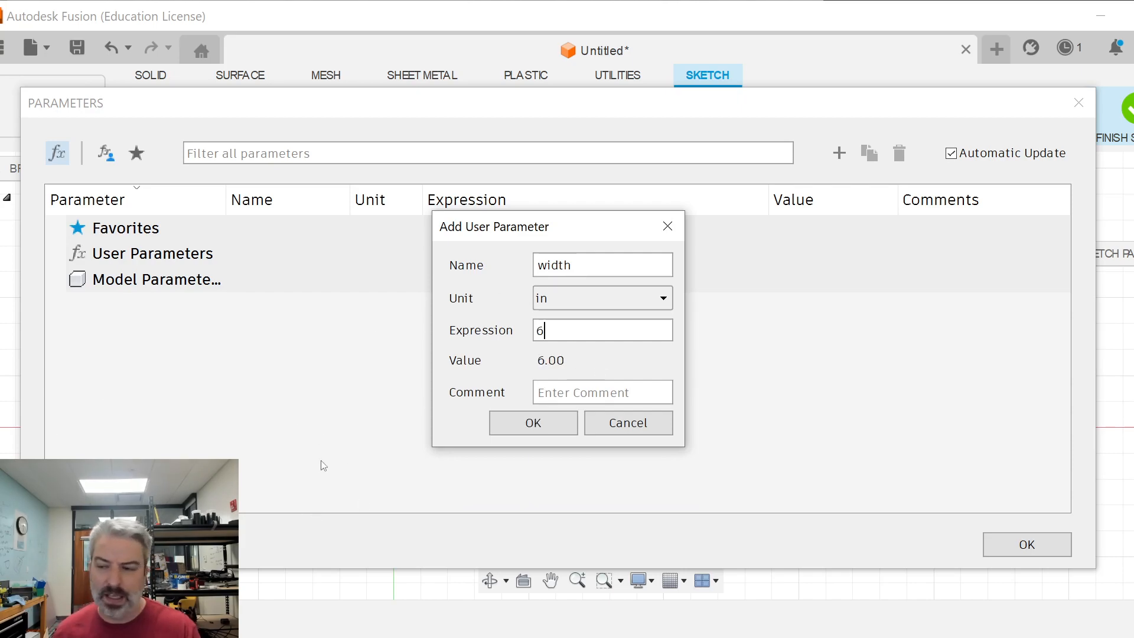
{"action": "left_click", "coordinate": [531, 424]}
Step: Add a user parameter named height in inches with the expression 6
{"action": "left_click", "coordinate": [840, 154]}
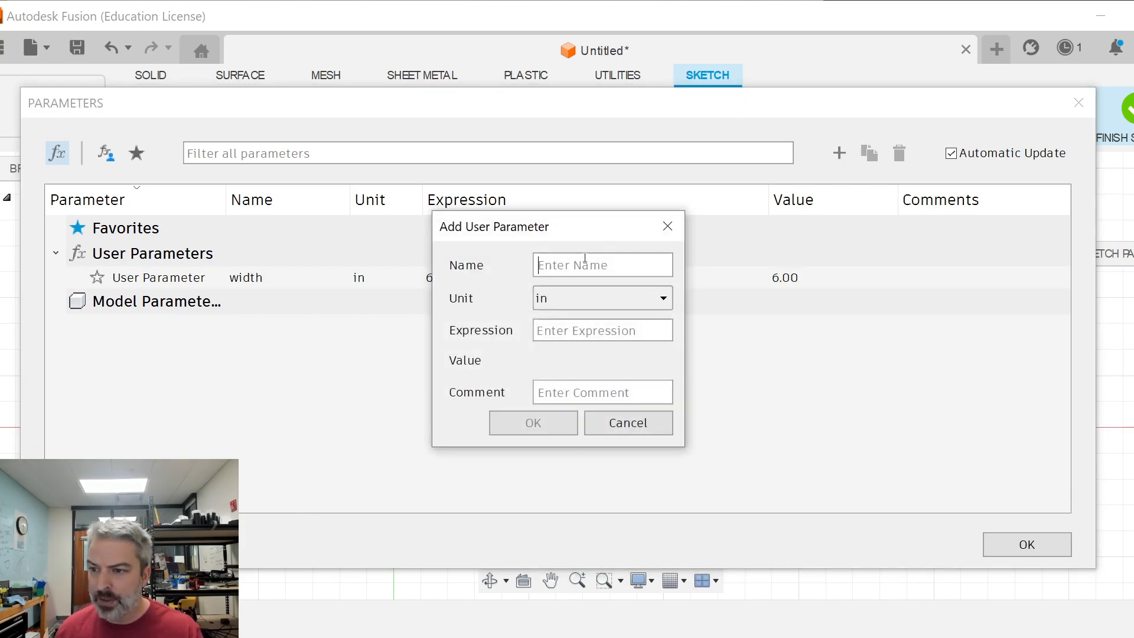
{"action": "type", "text": "height"}
{"action": "left_click", "coordinate": [637, 335]}
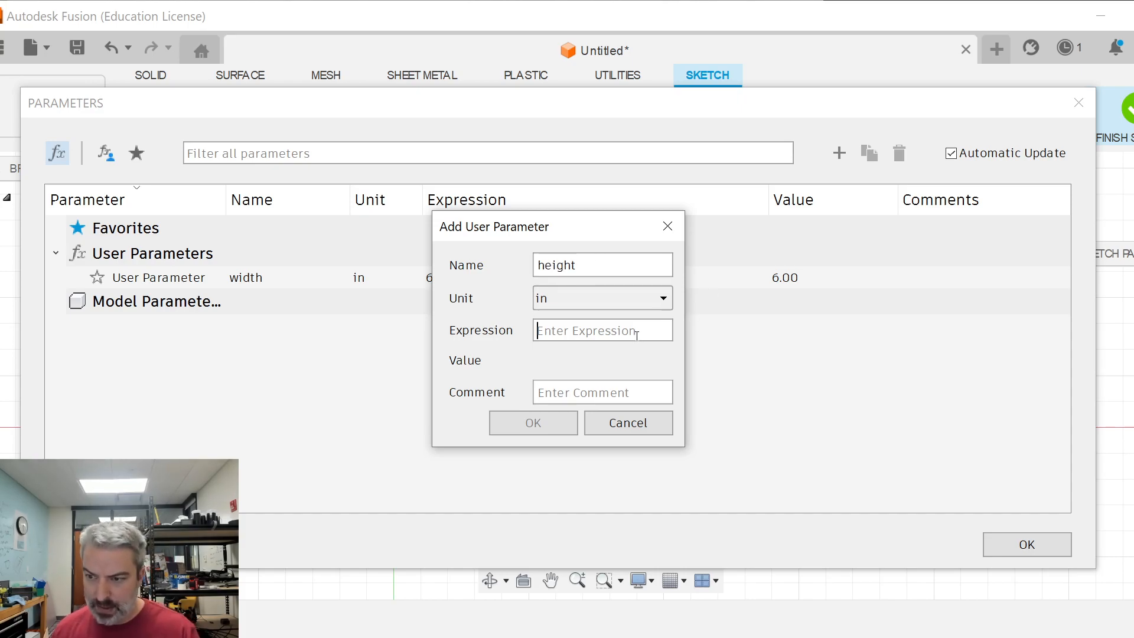
{"action": "type", "text": "6"}
{"action": "left_click", "coordinate": [499, 423]}
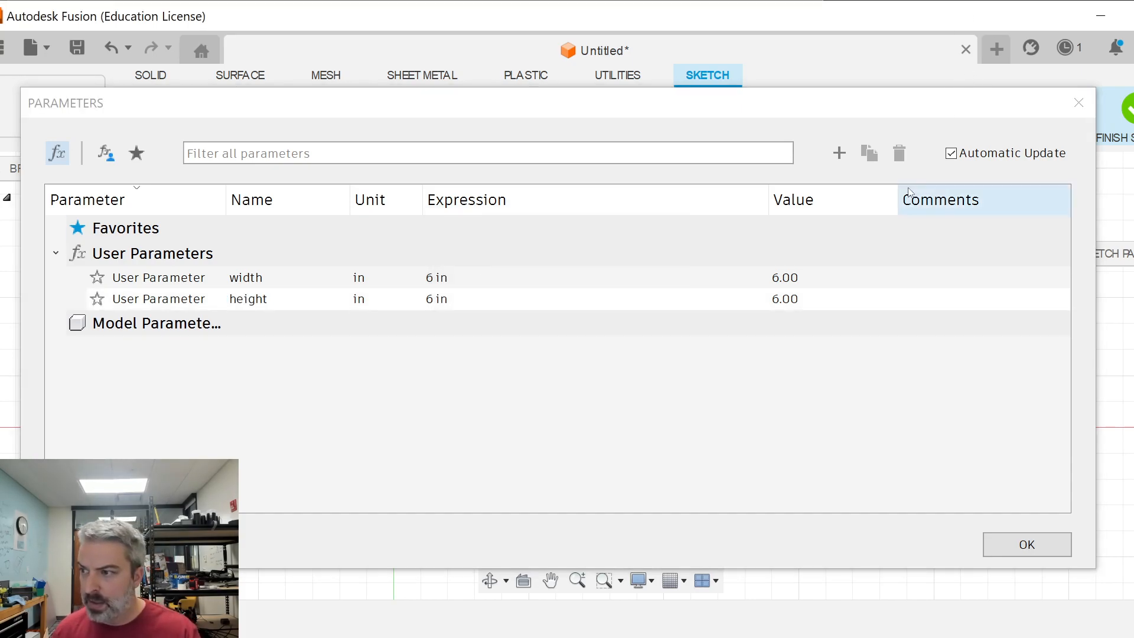
Step: Add a user parameter named depth in inches with the expression 6
{"action": "left_click", "coordinate": [840, 153]}
{"action": "type", "text": "dept"}
{"action": "type", "text": "6"}
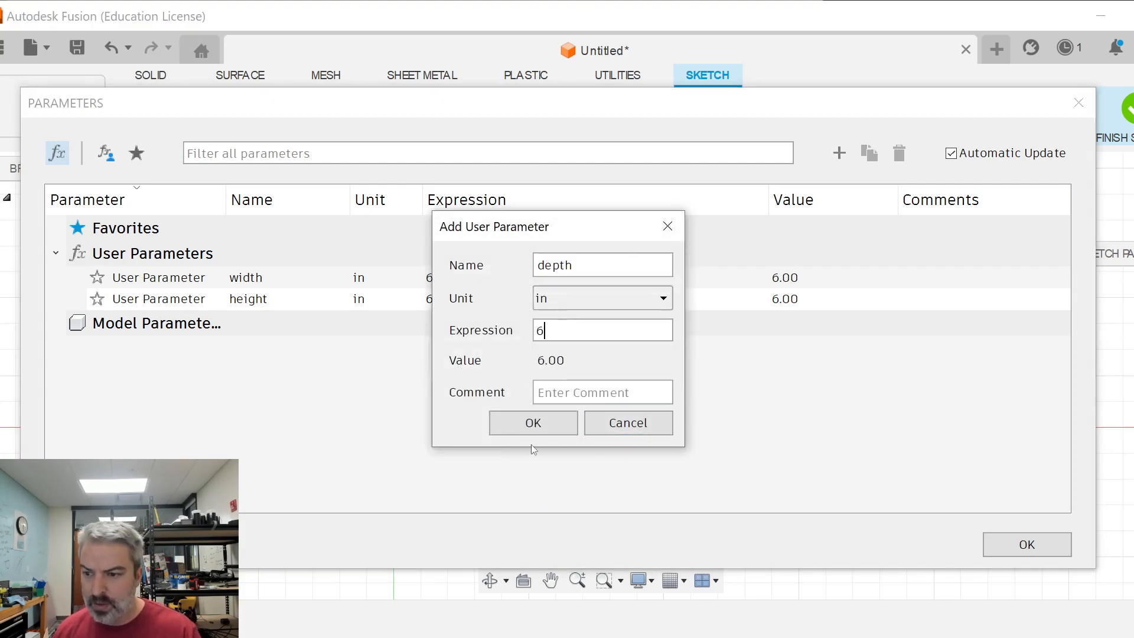
{"action": "left_click", "coordinate": [533, 423]}
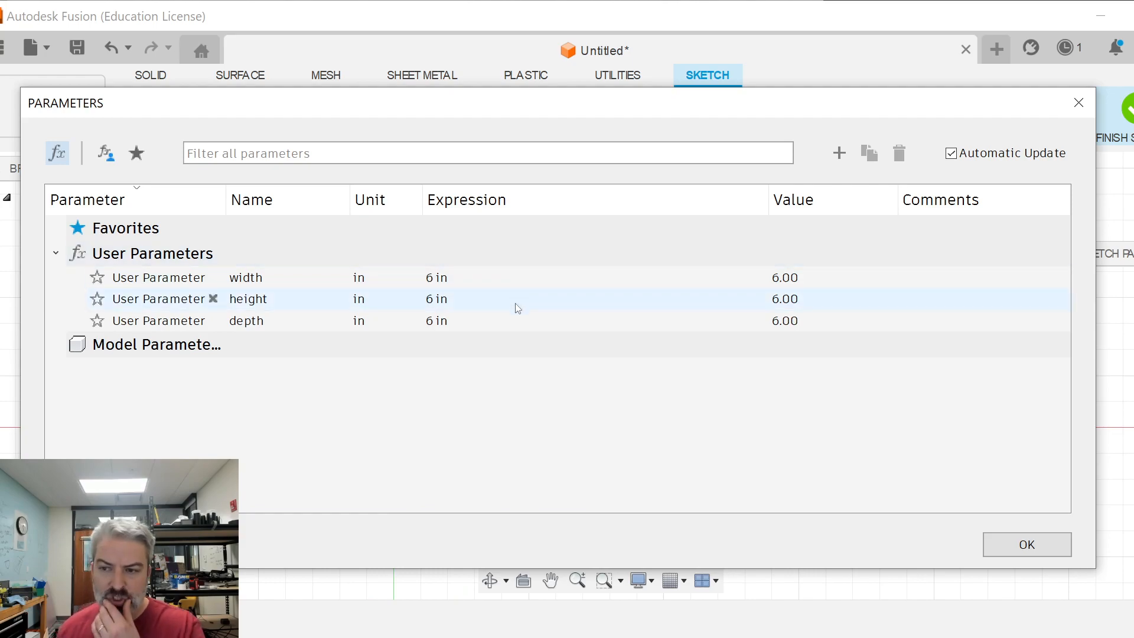
Step: Add a user parameter named wood_thickness in inches with the expression .5, and close the parameters list
{"action": "left_click", "coordinate": [839, 154]}
{"action": "type", "text": "wood_thickness"}
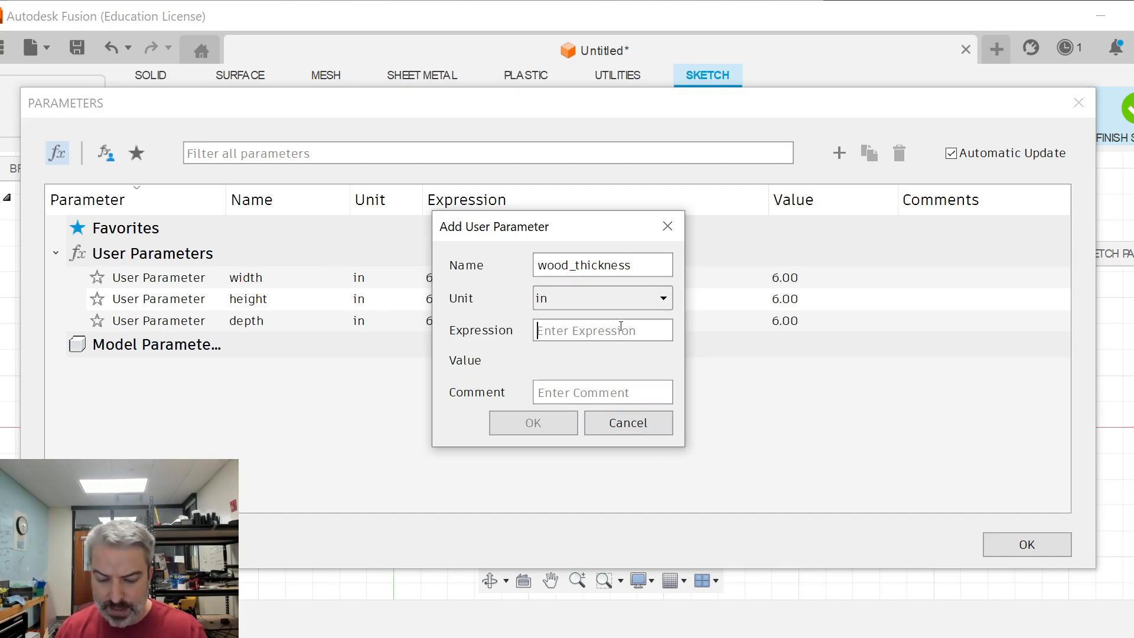
{"action": "type", "text": ".05"}
{"action": "left_click_drag", "start_coordinate": [540, 339], "coordinate": [587, 329]}
{"action": "type", "text": ".5"}
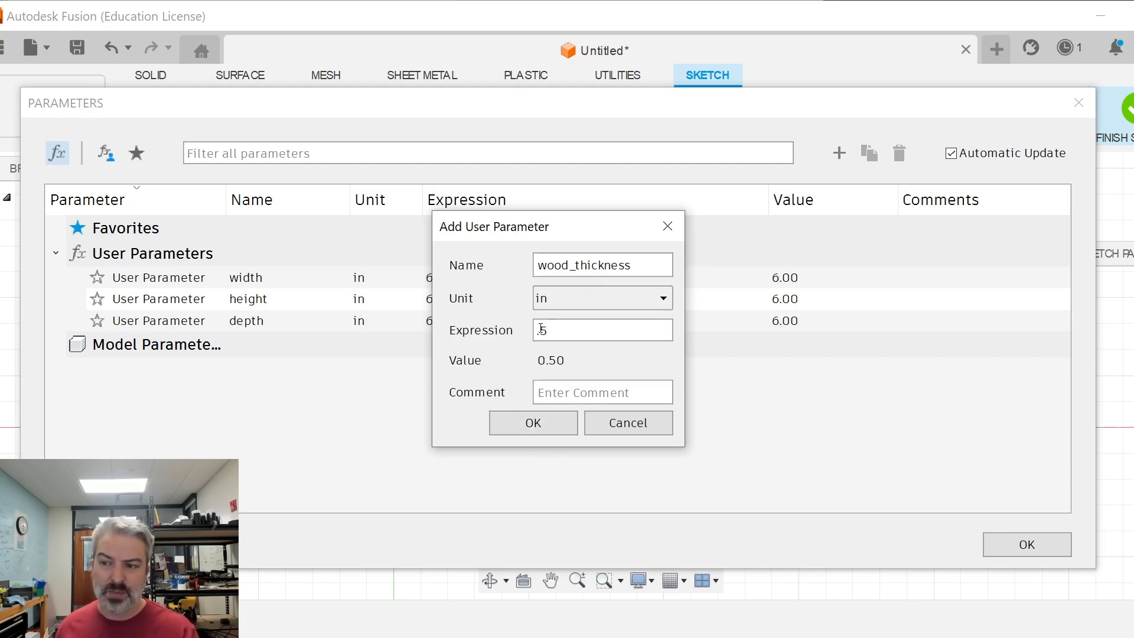
{"action": "left_click", "coordinate": [534, 423]}
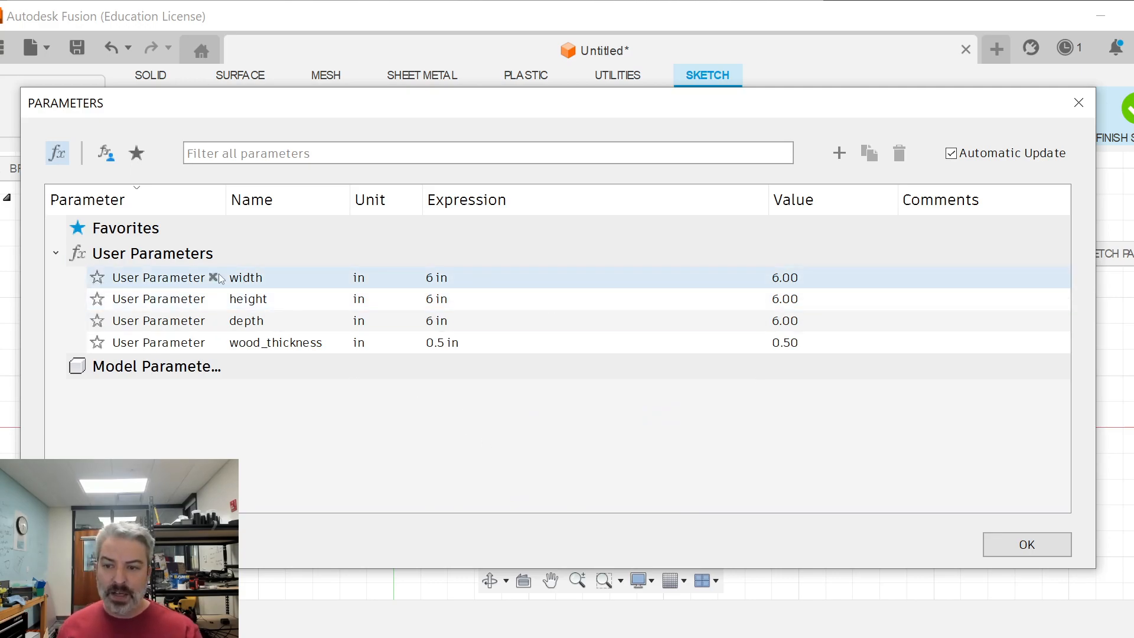
{"action": "left_click", "coordinate": [1028, 545]}
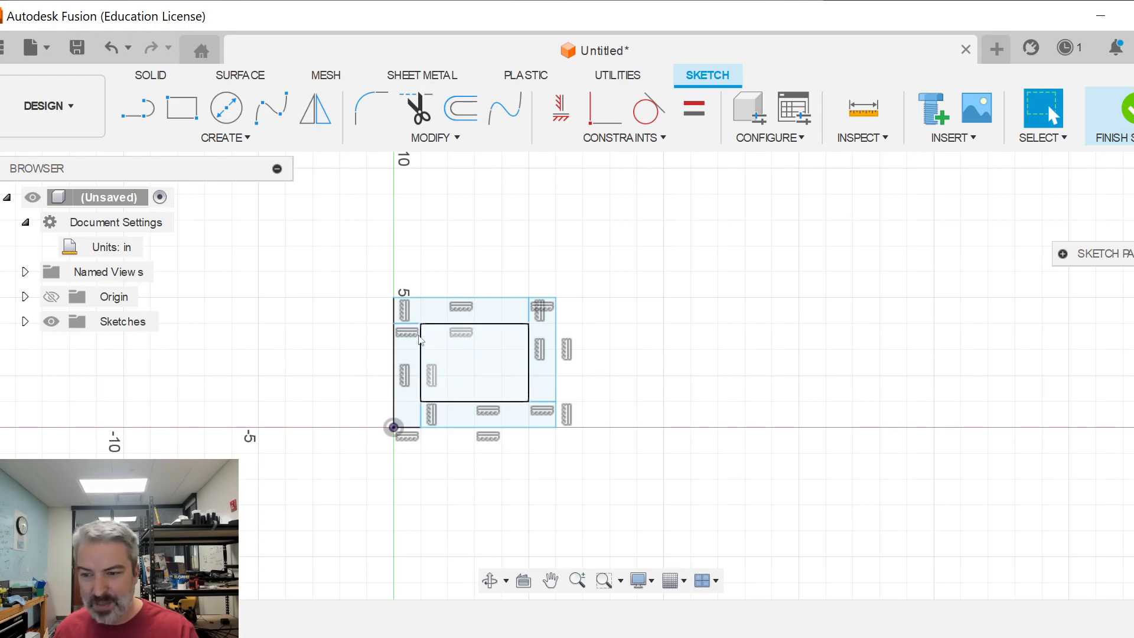
Step: Dimension the top board's thickness between its two left corner points using the wood_thickness parameter
{"action": "key", "text": "d"}
{"action": "left_click", "coordinate": [395, 297]}
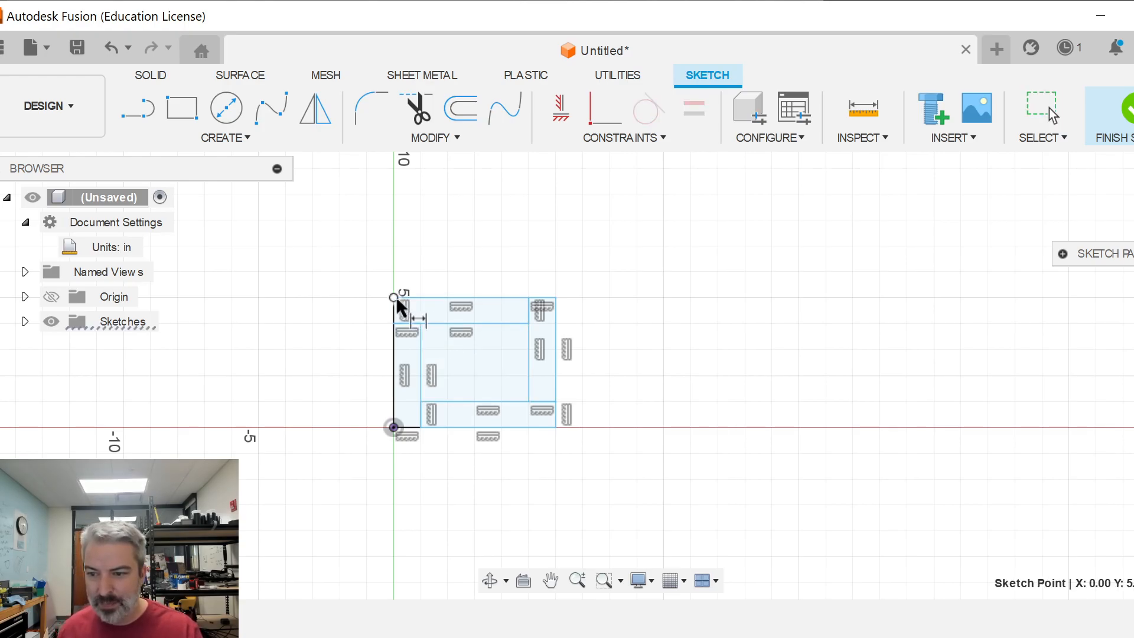
{"action": "left_click", "coordinate": [394, 323]}
{"action": "left_click", "coordinate": [329, 321]}
{"action": "type", "text": "wood_thickness"}
{"action": "key", "text": "Return"}
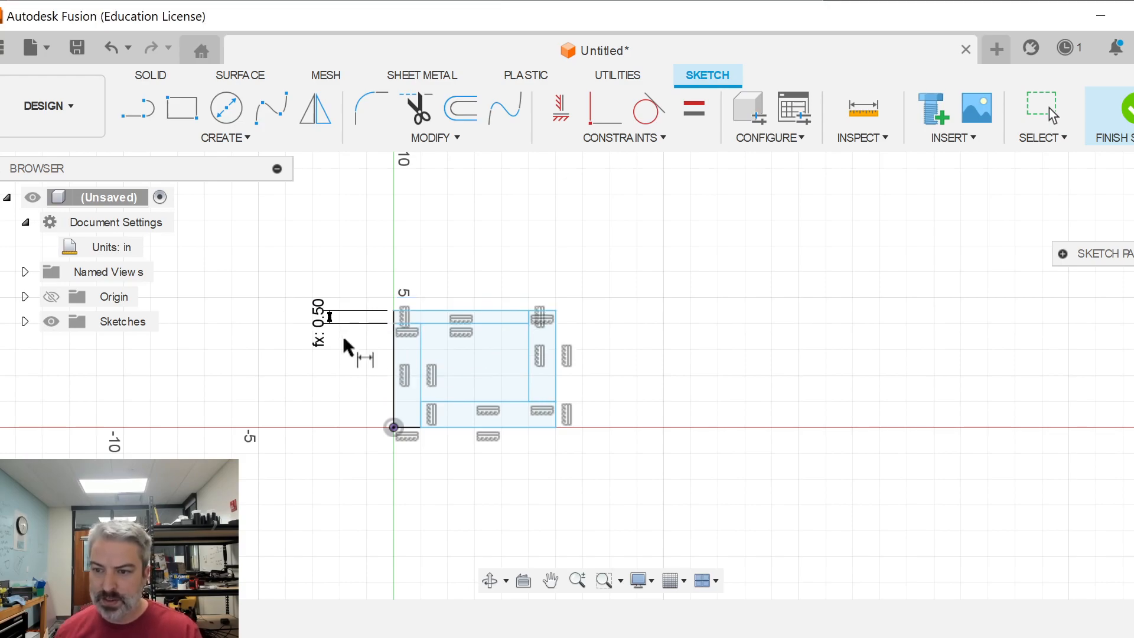
{"action": "key", "text": "Escape"}
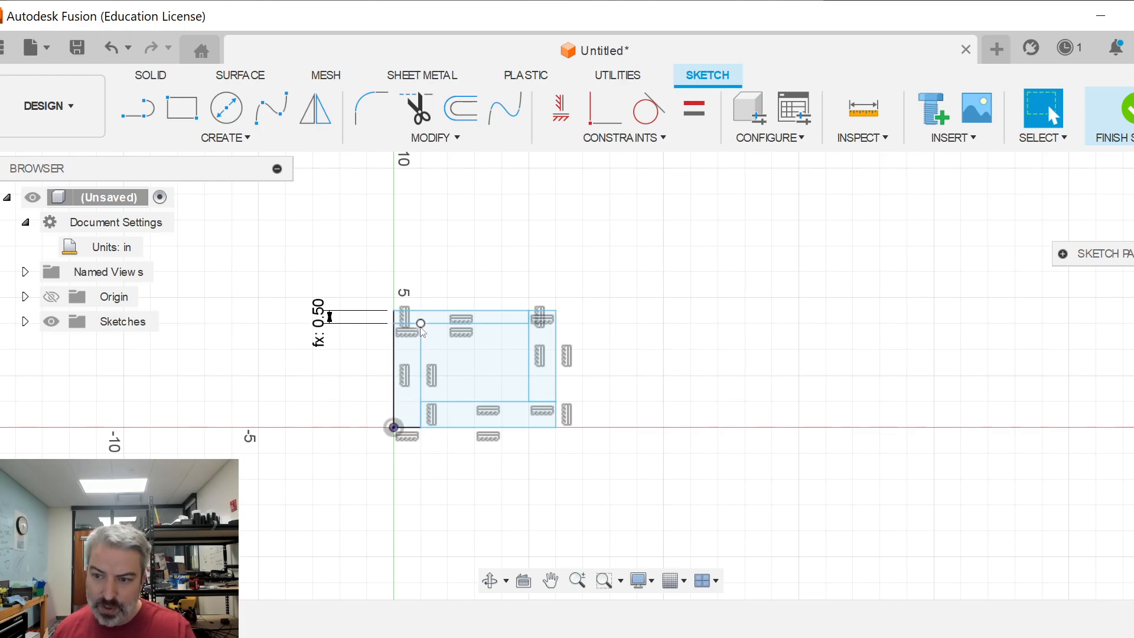
Step: Dimension the overall vertical distance from the top board's upper edge to the bottom edge using the depth parameter
{"action": "key", "text": "d"}
{"action": "left_click", "coordinate": [413, 310]}
{"action": "left_click", "coordinate": [418, 430]}
{"action": "left_click", "coordinate": [205, 377]}
{"action": "type", "text": "wi"}
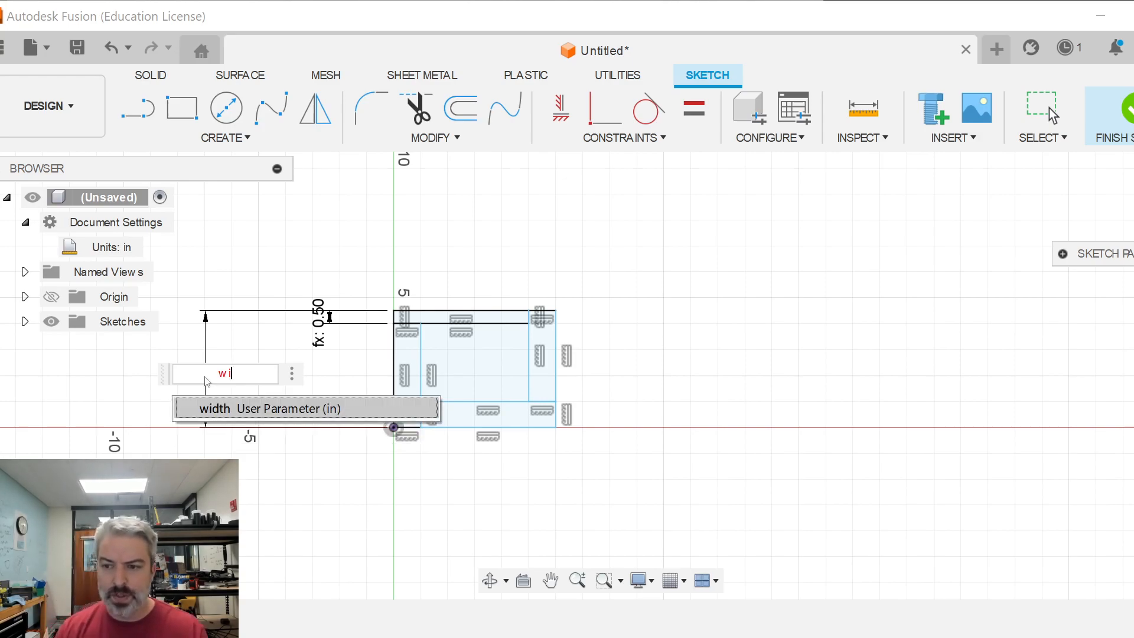
{"action": "key", "text": "BackSpace"}
{"action": "key", "text": "BackSpace"}
{"action": "type", "text": "depth"}
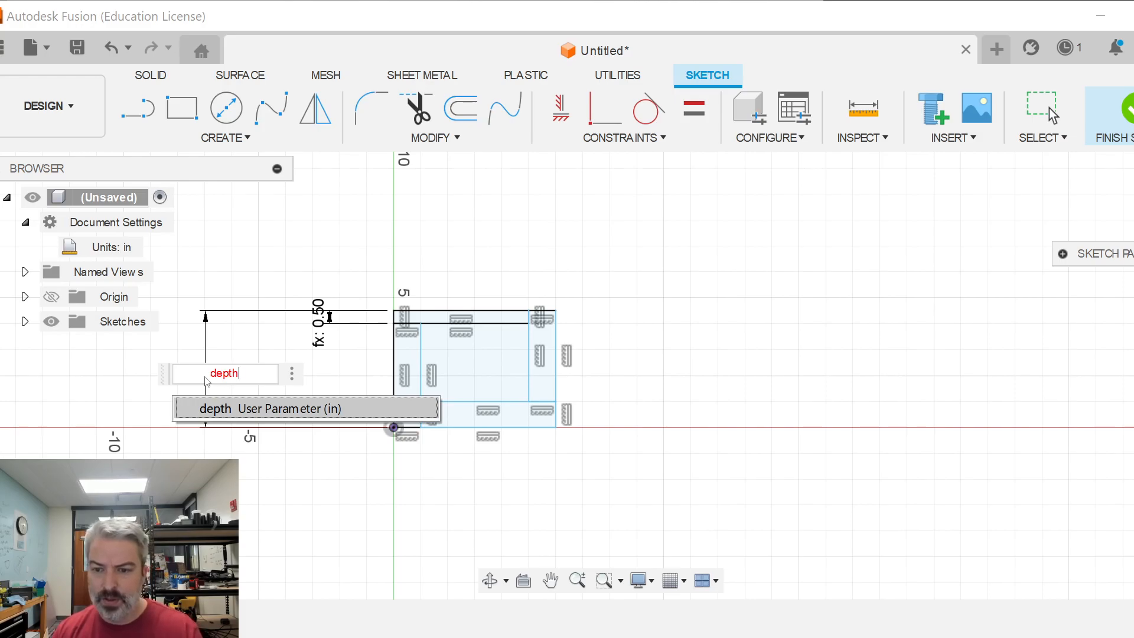
{"action": "key", "text": "Return"}
{"action": "key", "text": "Escape"}
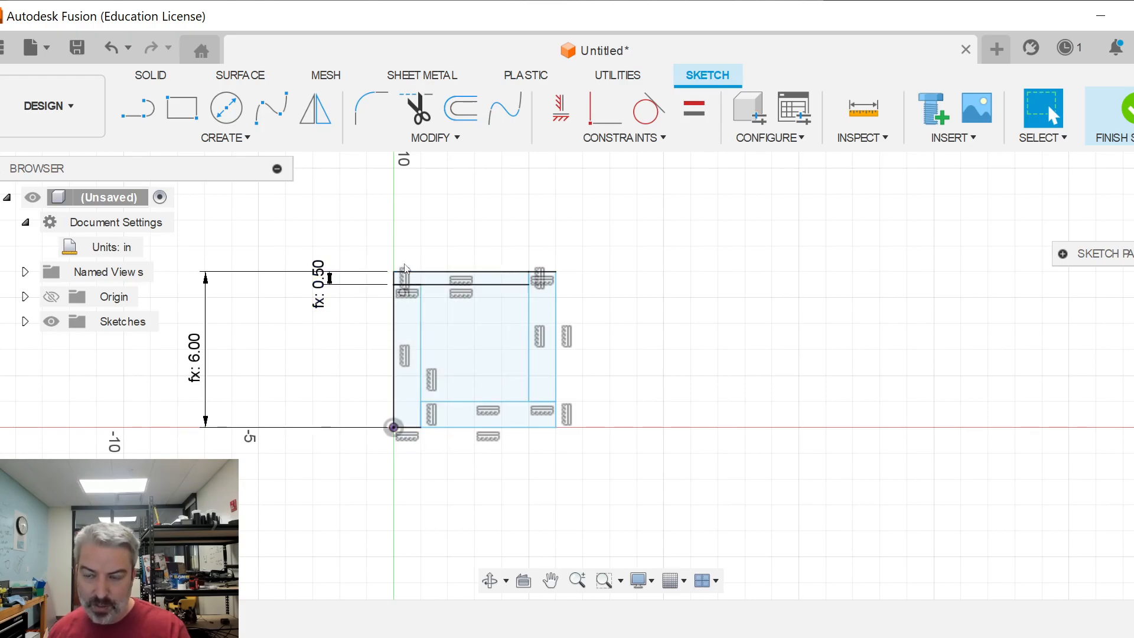
{"action": "left_click", "coordinate": [394, 323]}
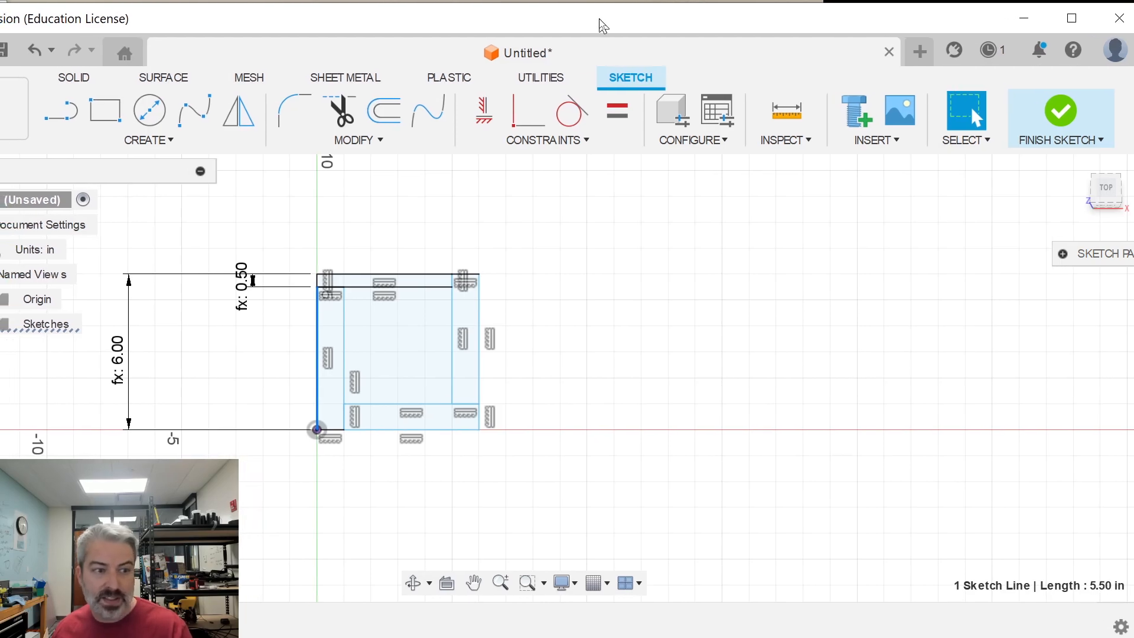
{"action": "left_click", "coordinate": [711, 351]}
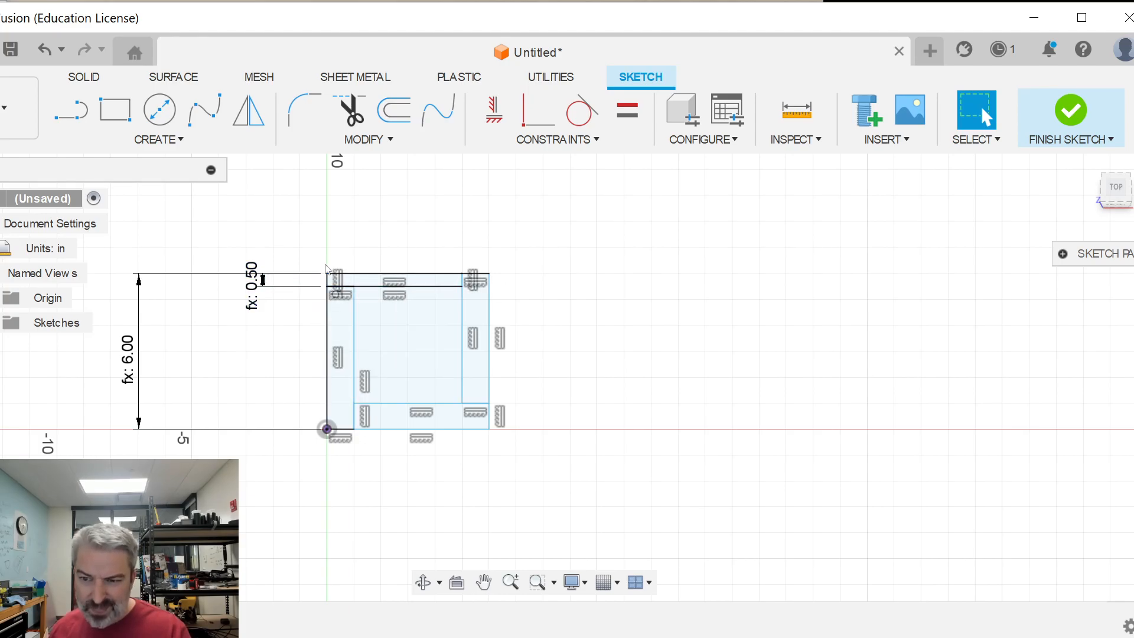
Step: Dimension the overall horizontal distance between the outline's outer left and right edges using the width parameter
{"action": "key", "text": "d"}
{"action": "left_click", "coordinate": [328, 394]}
{"action": "left_click", "coordinate": [490, 380]}
{"action": "left_click", "coordinate": [444, 523]}
{"action": "type", "text": "width"}
{"action": "key", "text": "Return"}
{"action": "key", "text": "Return"}
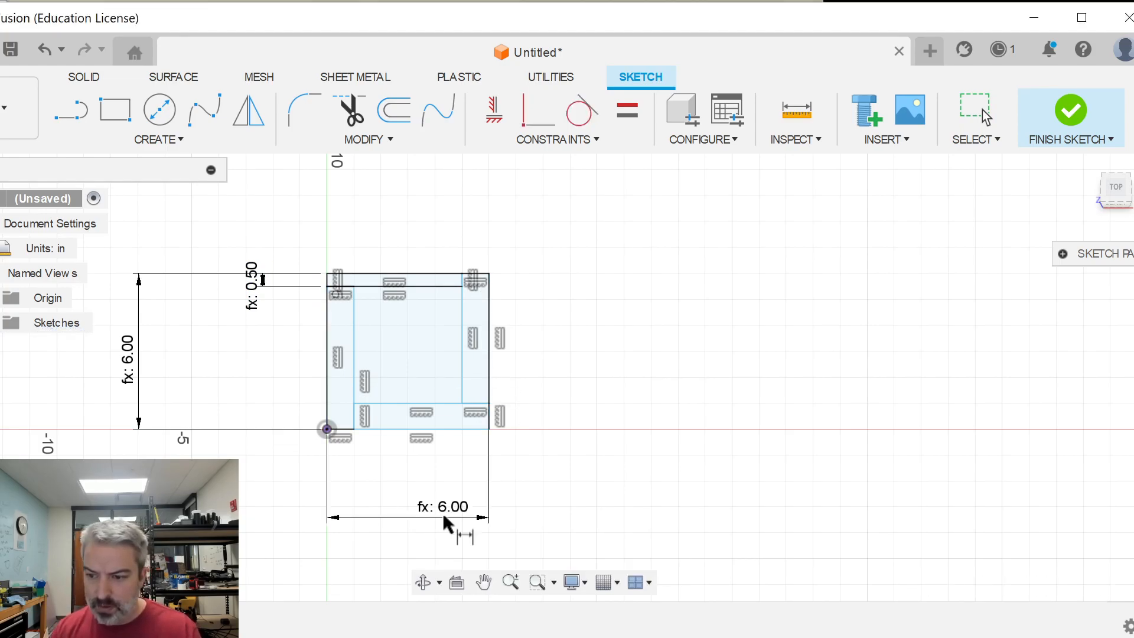
Step: Set the bottom board's thickness dimension to .5 in
{"action": "key", "text": "Escape"}
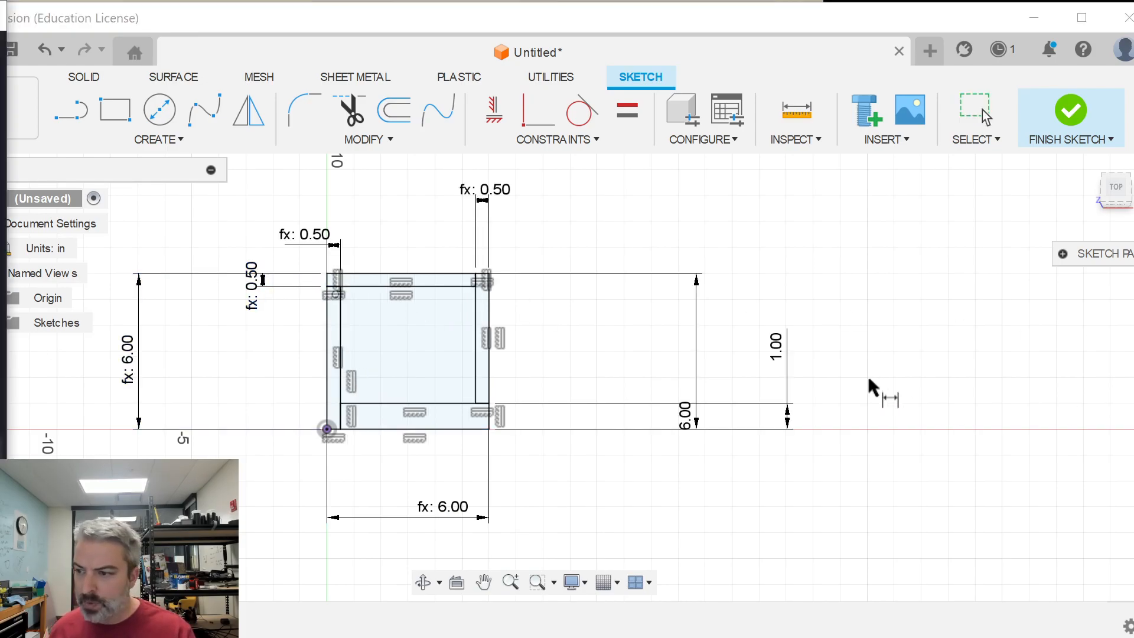
{"action": "key", "text": "Escape"}
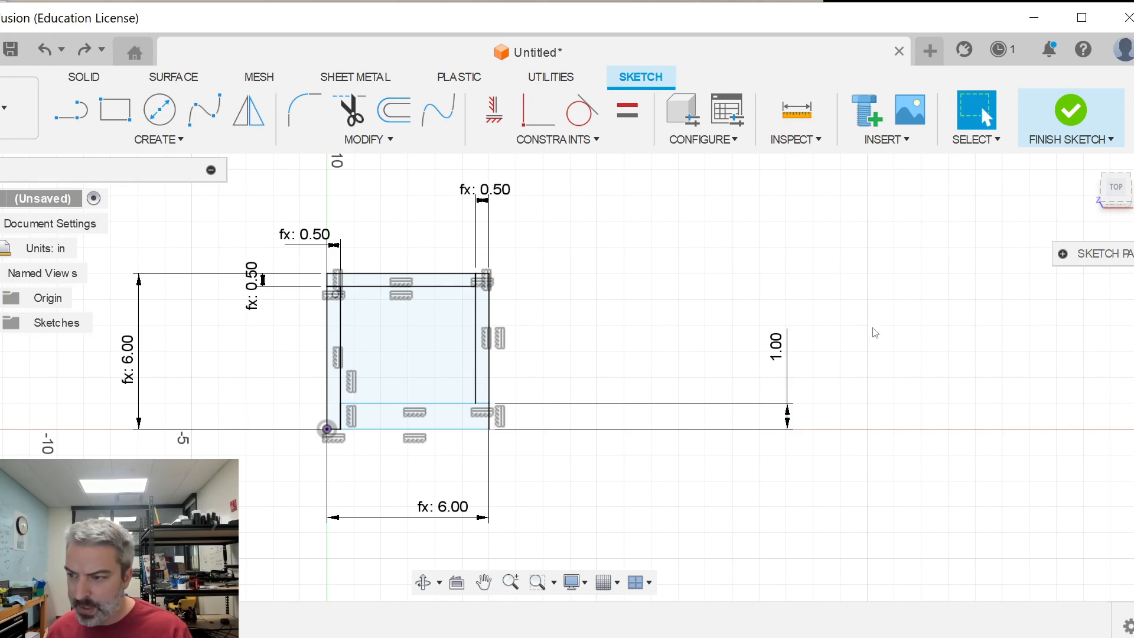
{"action": "double_click", "coordinate": [775, 348]}
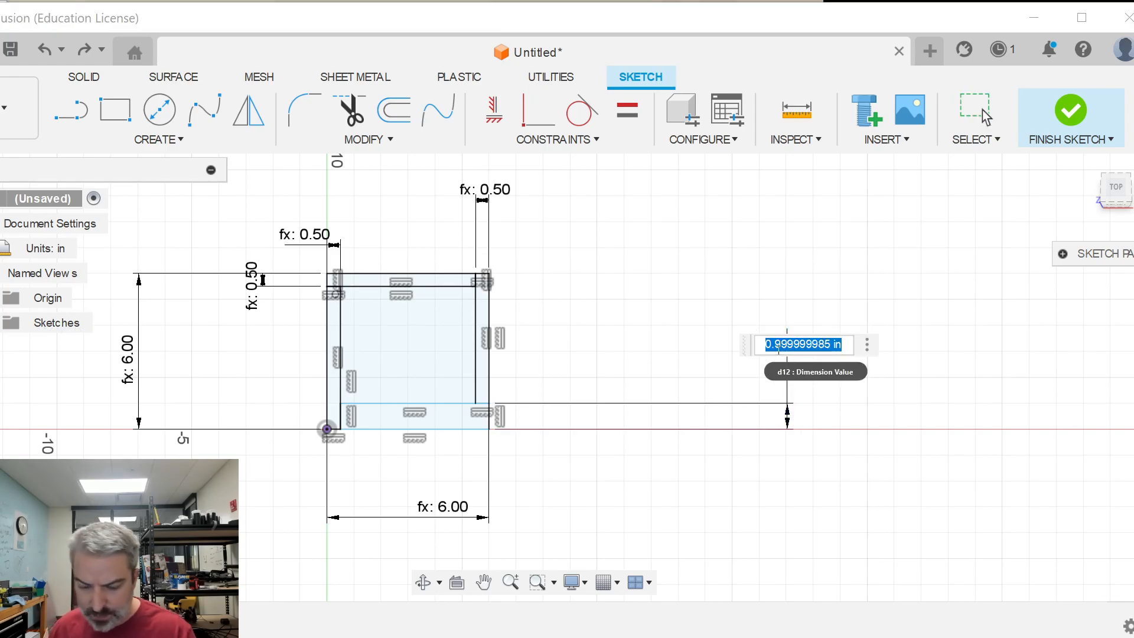
{"action": "type", "text": ".05"}
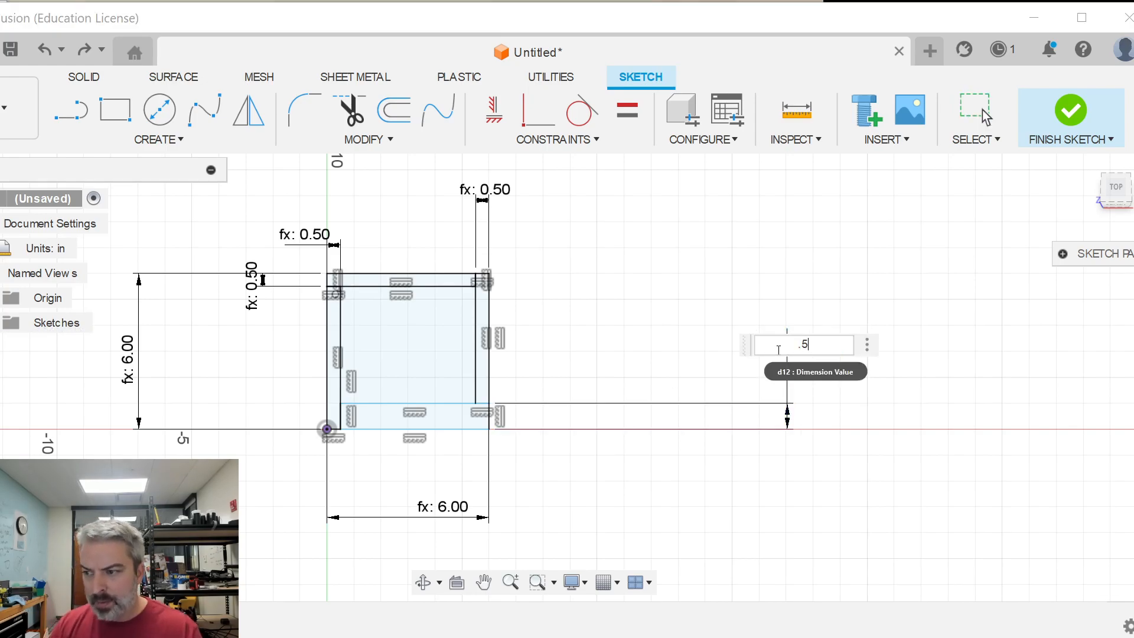
{"action": "key", "text": "Return"}
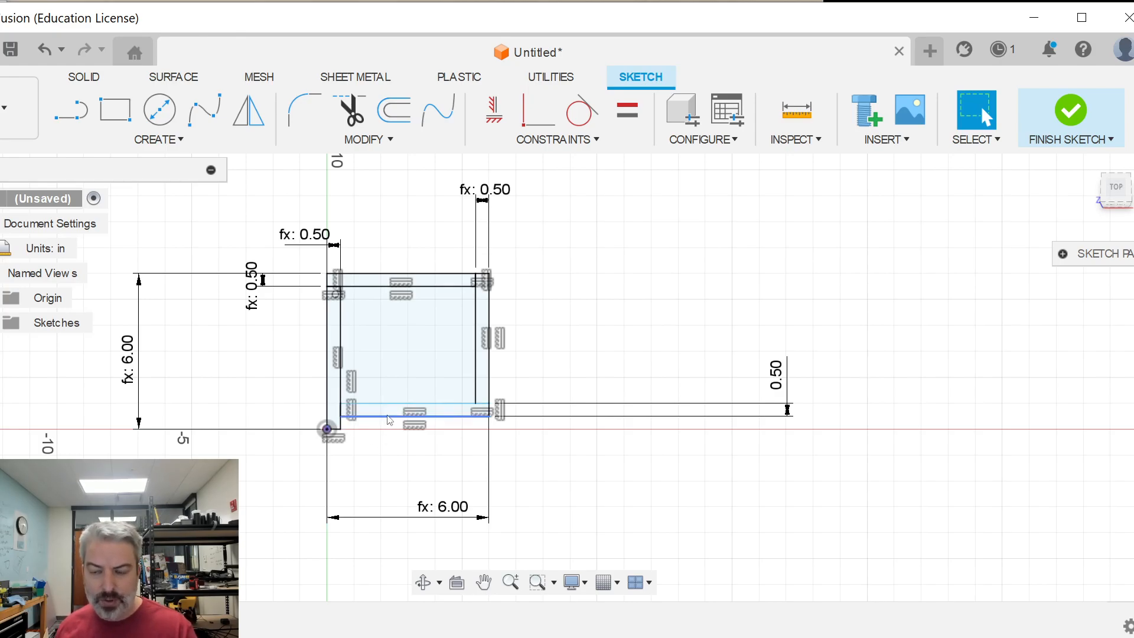
Step: Dimension the vertical distance from the bottom board's lower edge to the top board's upper edge using the depth parameter
{"action": "key", "text": "d"}
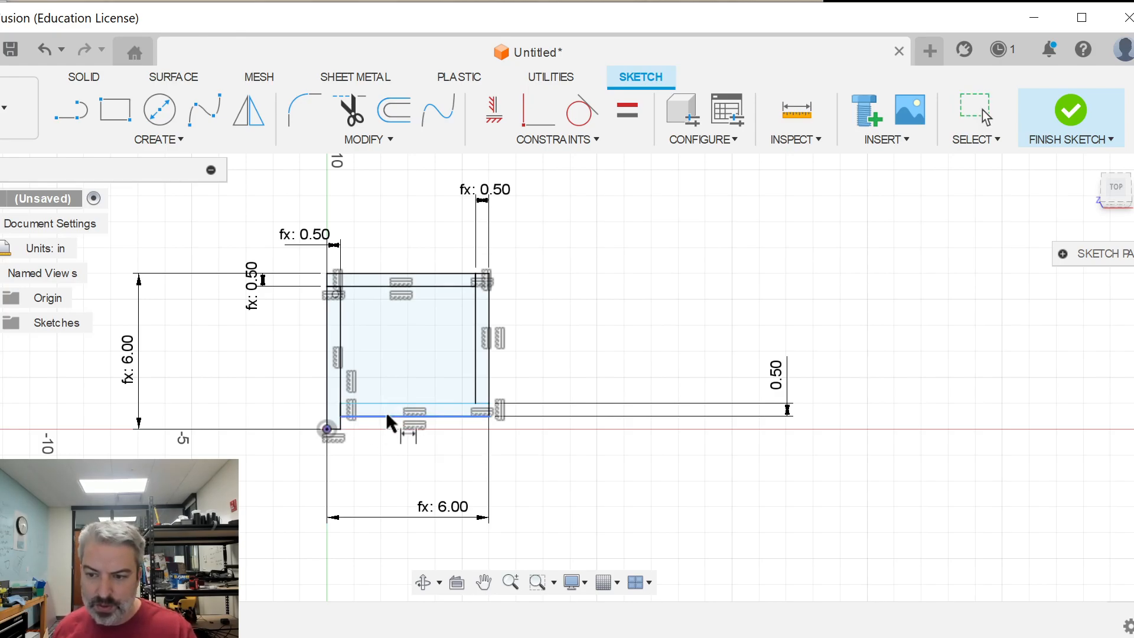
{"action": "left_click", "coordinate": [387, 415]}
{"action": "left_click", "coordinate": [390, 274]}
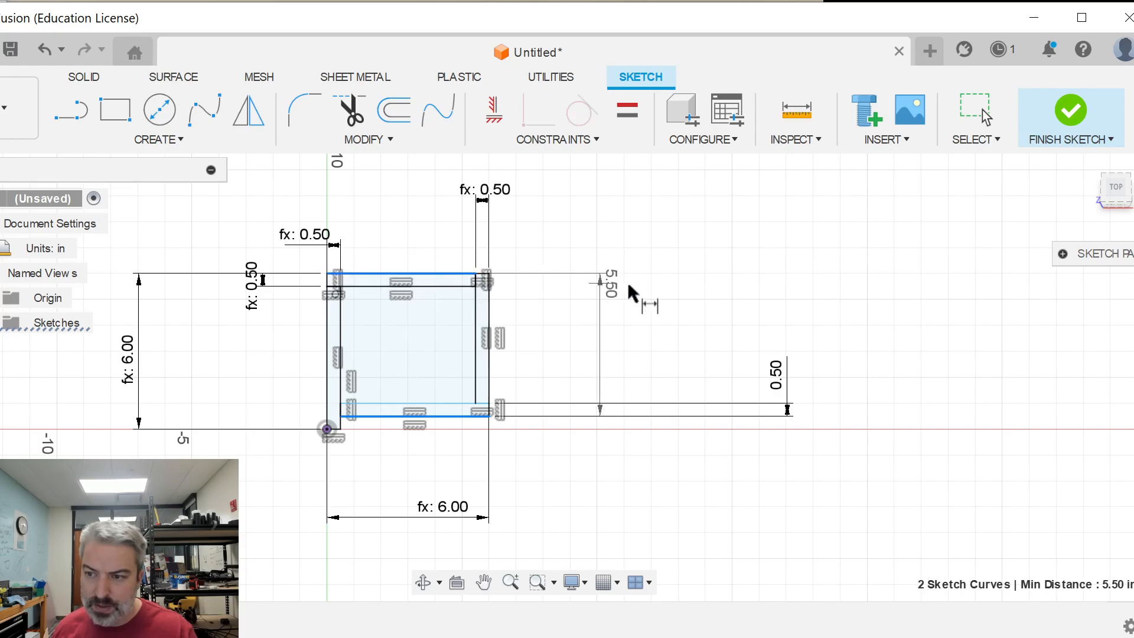
{"action": "left_click", "coordinate": [851, 294]}
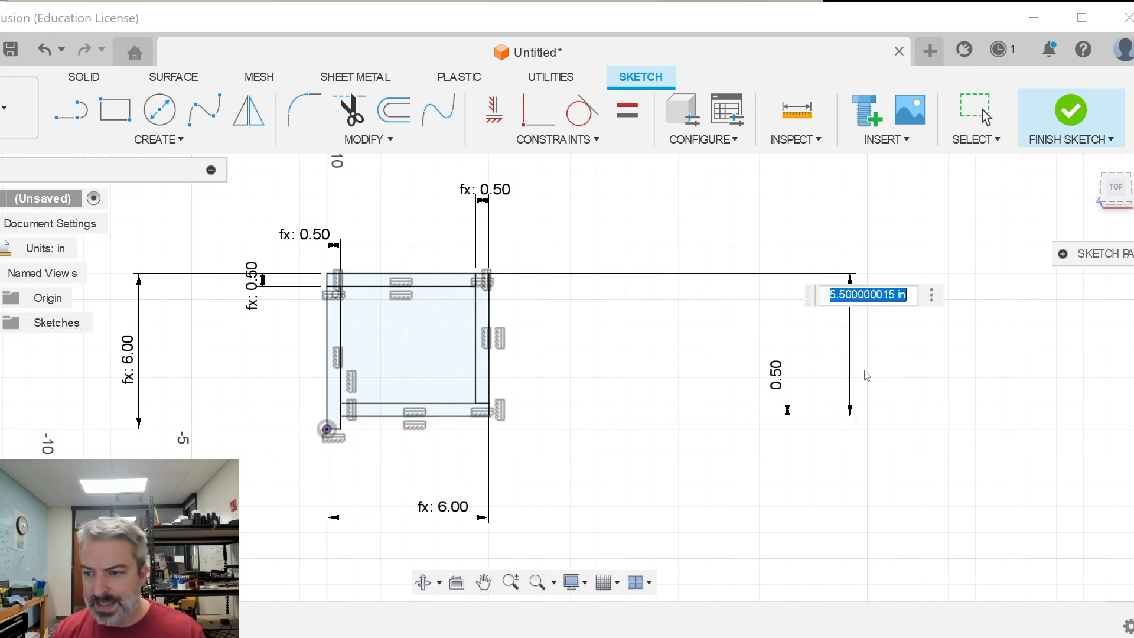
{"action": "type", "text": "depth"}
{"action": "key", "text": "Return"}
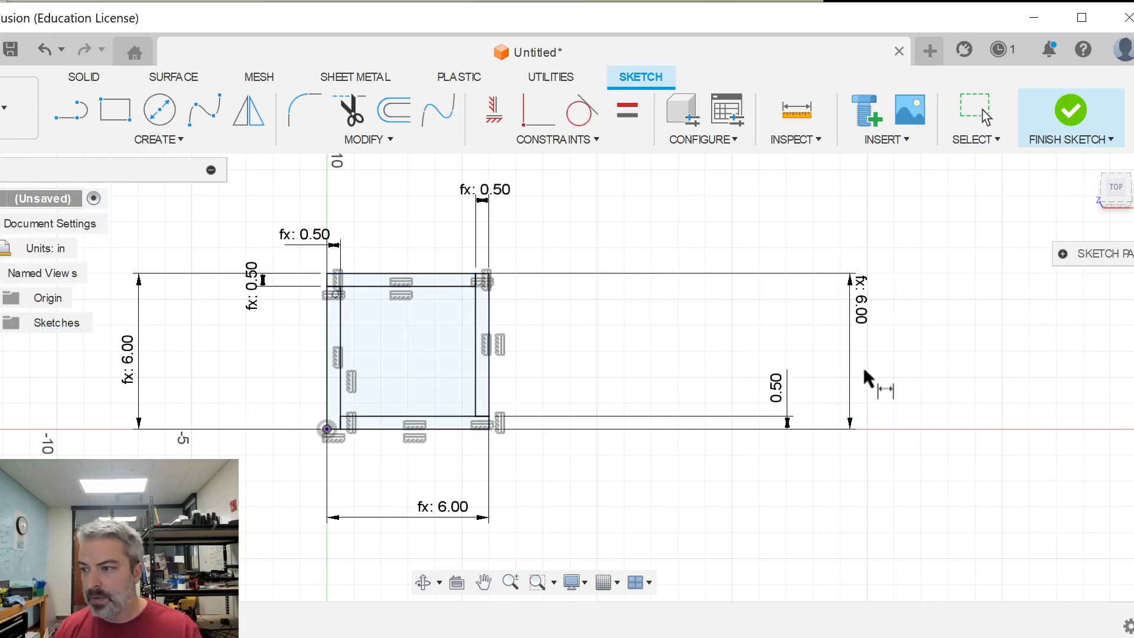
{"action": "key", "text": "Escape"}
Step: Set the wood_thickness user parameter to 0.25 in and apply it to the sketch
{"action": "mouse_move", "coordinate": [962, 479]}
{"action": "middle_mouse_down", "text": "shift"}
{"action": "mouse_move", "coordinate": [951, 449]}
{"action": "mouse_move", "coordinate": [970, 387]}
{"action": "mouse_move", "coordinate": [969, 431]}
{"action": "mouse_move", "coordinate": [952, 452]}
{"action": "mouse_move", "coordinate": [962, 458]}
{"action": "middle_mouse_up", "text": "shift"}
{"action": "middle_click_drag", "start_coordinate": [938, 380], "coordinate": [930, 384], "text": "shift"}
{"action": "mouse_move", "coordinate": [913, 272]}
{"action": "middle_mouse_down", "text": "shift"}
{"action": "mouse_move", "coordinate": [927, 280]}
{"action": "mouse_move", "coordinate": [912, 277]}
{"action": "mouse_move", "coordinate": [925, 281]}
{"action": "mouse_move", "coordinate": [907, 291]}
{"action": "middle_mouse_up", "text": "shift"}
{"action": "left_click", "coordinate": [366, 139]}
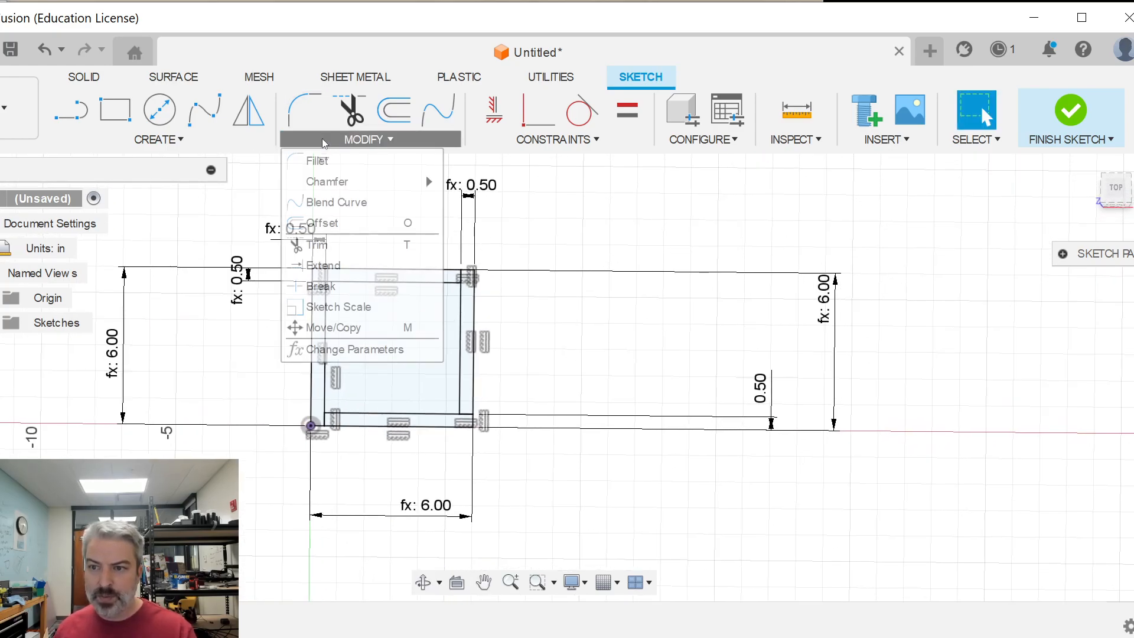
{"action": "left_click", "coordinate": [369, 140]}
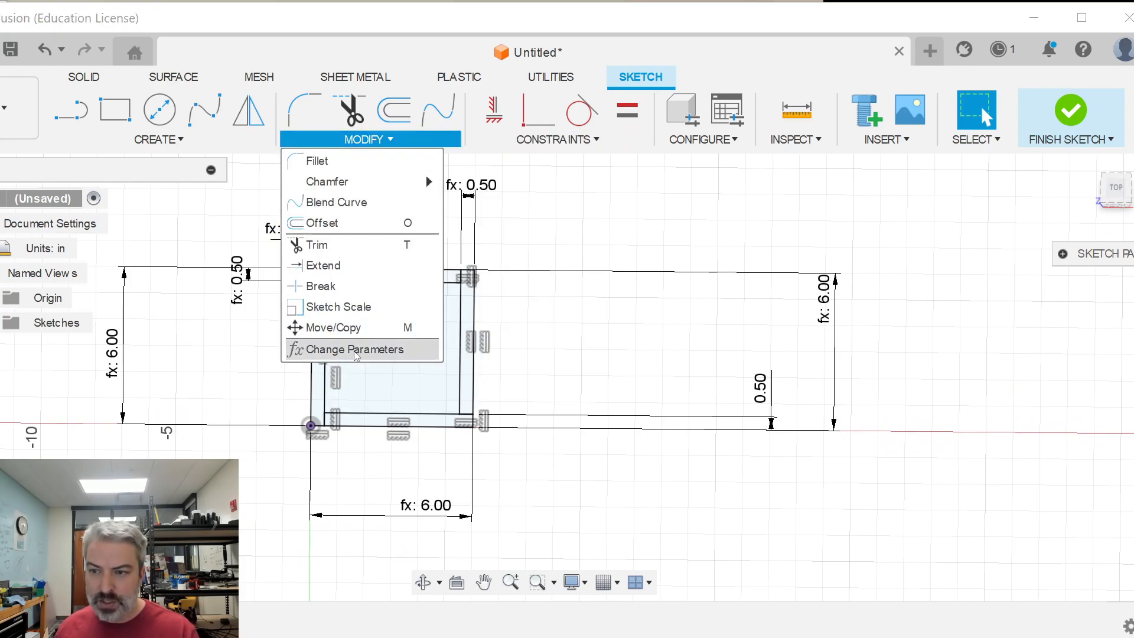
{"action": "left_click", "coordinate": [378, 347]}
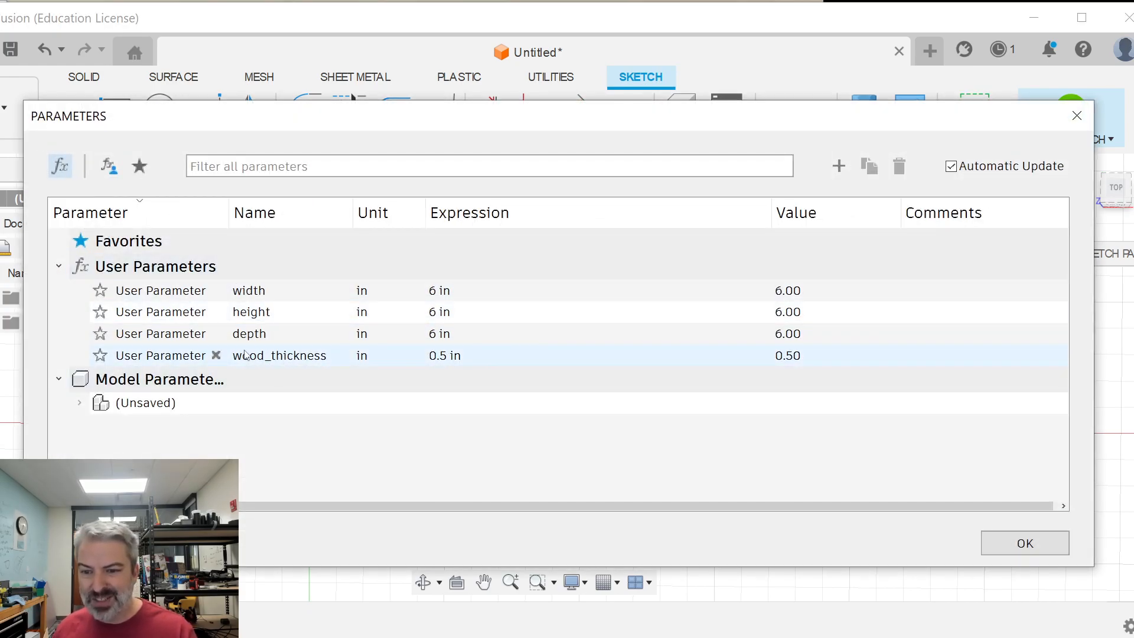
{"action": "left_click", "coordinate": [444, 354]}
{"action": "left_click", "coordinate": [448, 355]}
{"action": "type", "text": "2"}
{"action": "key", "text": "Return"}
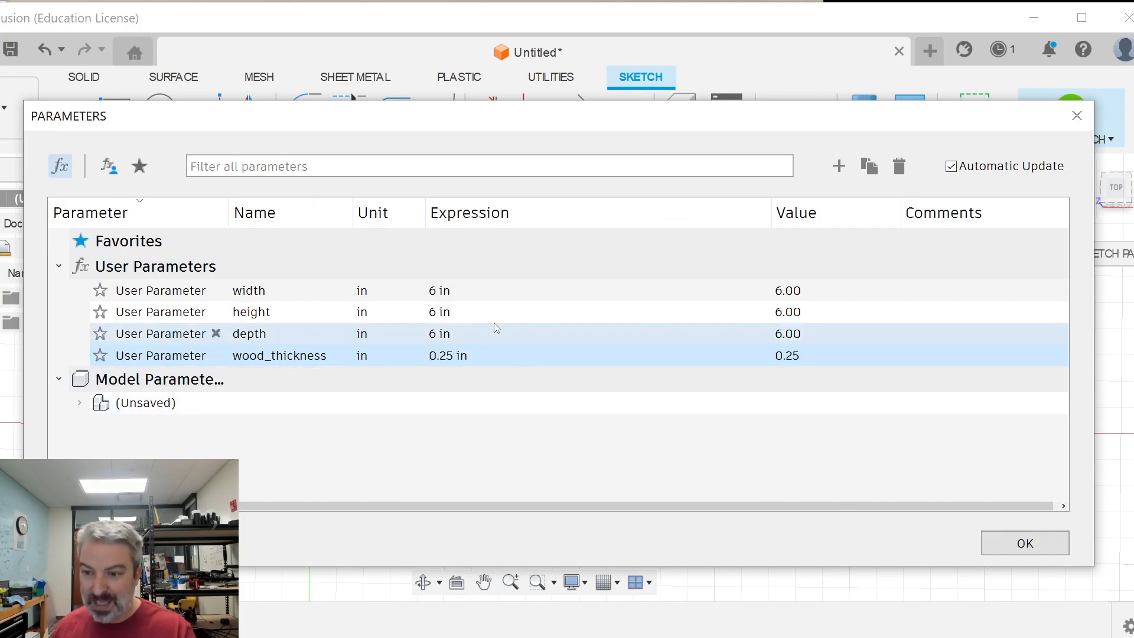
{"action": "left_click", "coordinate": [1025, 543]}
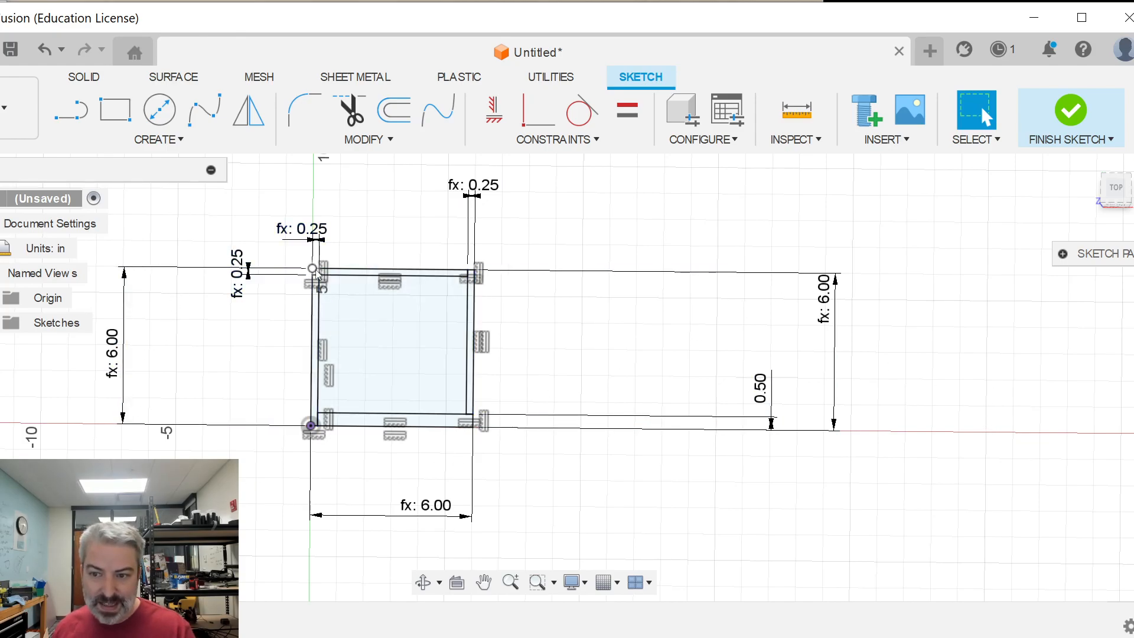
Step: Set the depth user parameter to 8 in and apply it to the sketch
{"action": "left_click", "coordinate": [311, 333]}
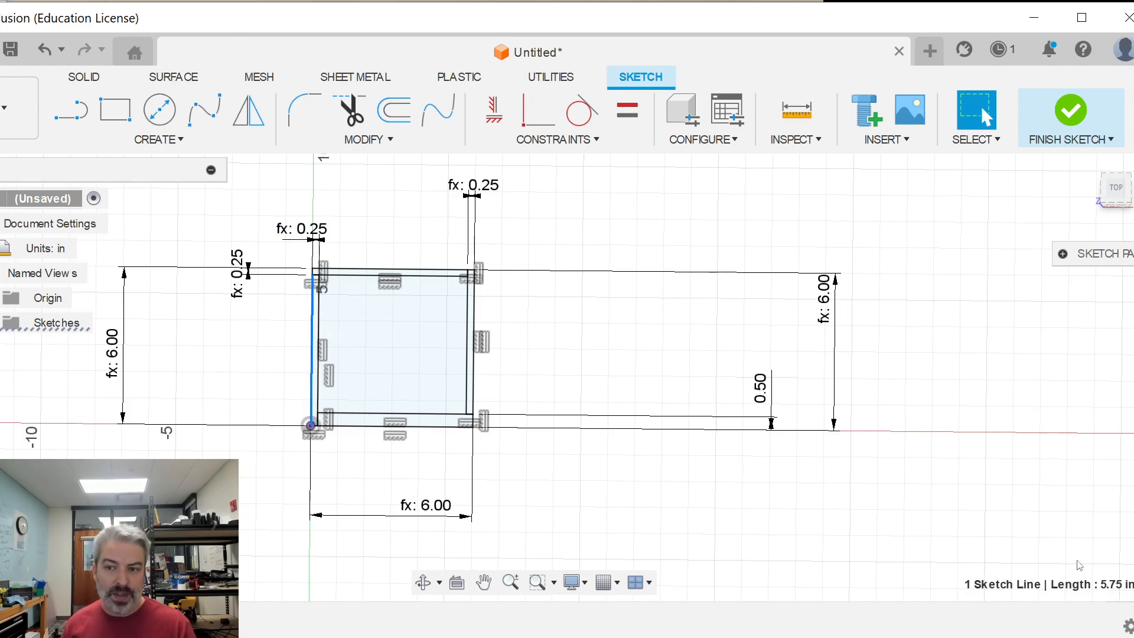
{"action": "left_click", "coordinate": [369, 140]}
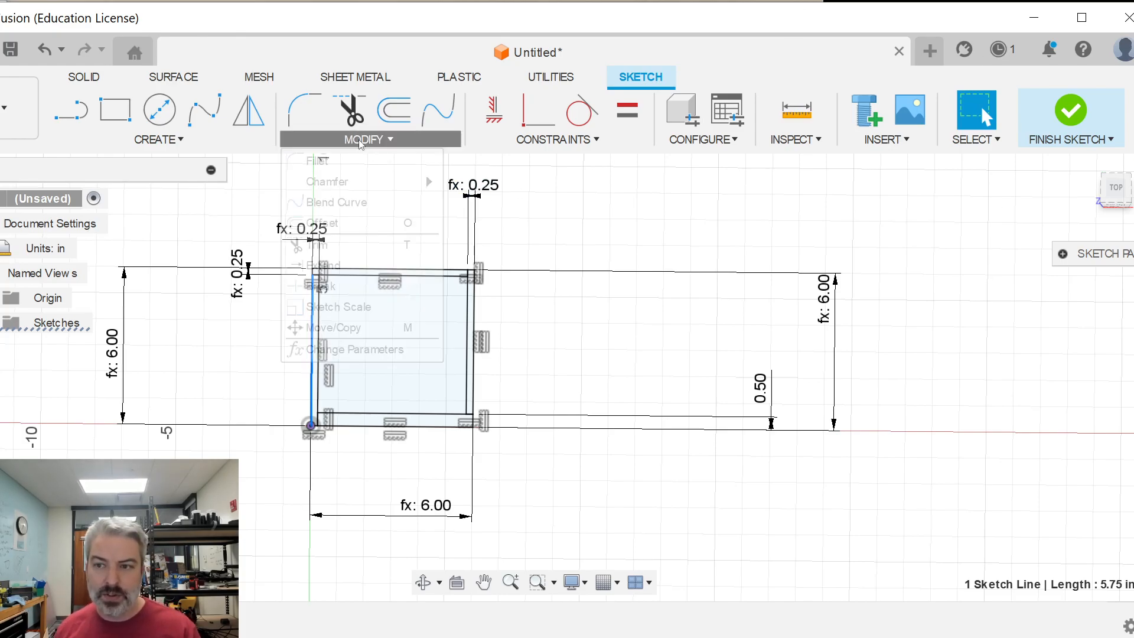
{"action": "left_click", "coordinate": [354, 350]}
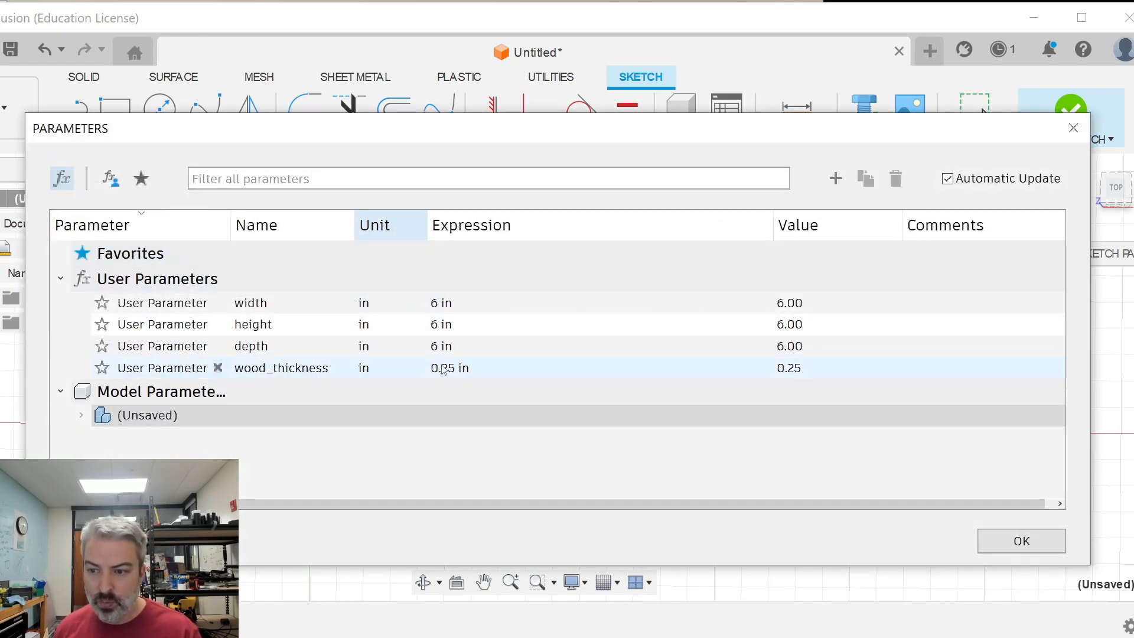
{"action": "left_click", "coordinate": [460, 368]}
{"action": "left_click", "coordinate": [454, 325]}
{"action": "left_click", "coordinate": [451, 349]}
{"action": "left_click", "coordinate": [433, 346]}
{"action": "key", "text": "Delete"}
{"action": "type", "text": "8"}
{"action": "left_click", "coordinate": [1011, 541]}
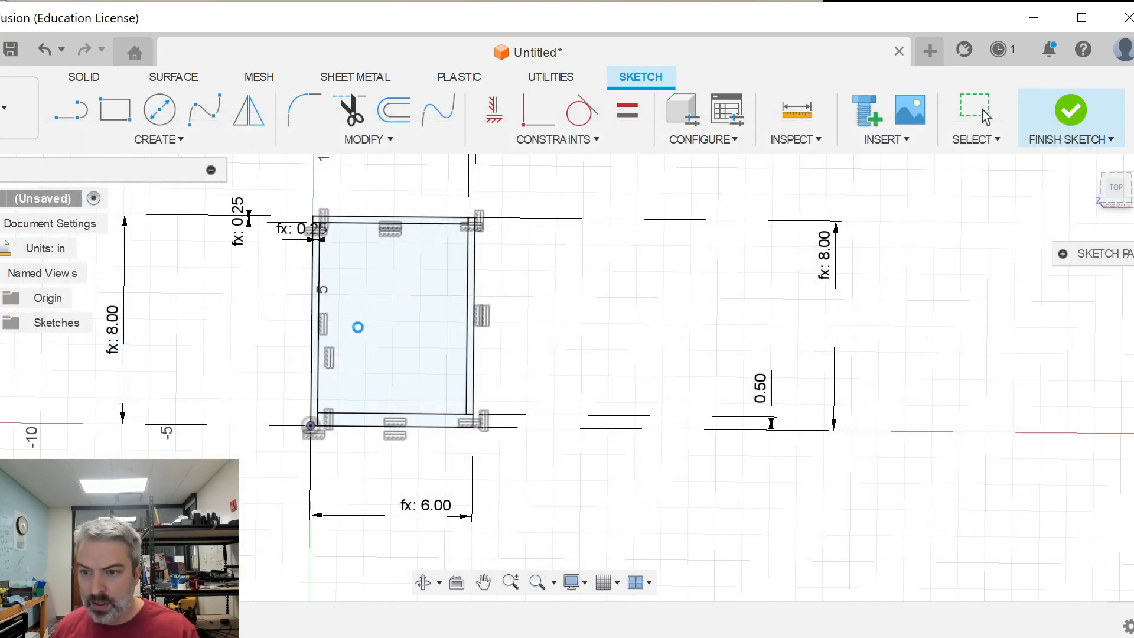
Step: Set the wood_thickness user parameter to 0.5 in and close the parameters list
{"action": "left_click", "coordinate": [312, 224]}
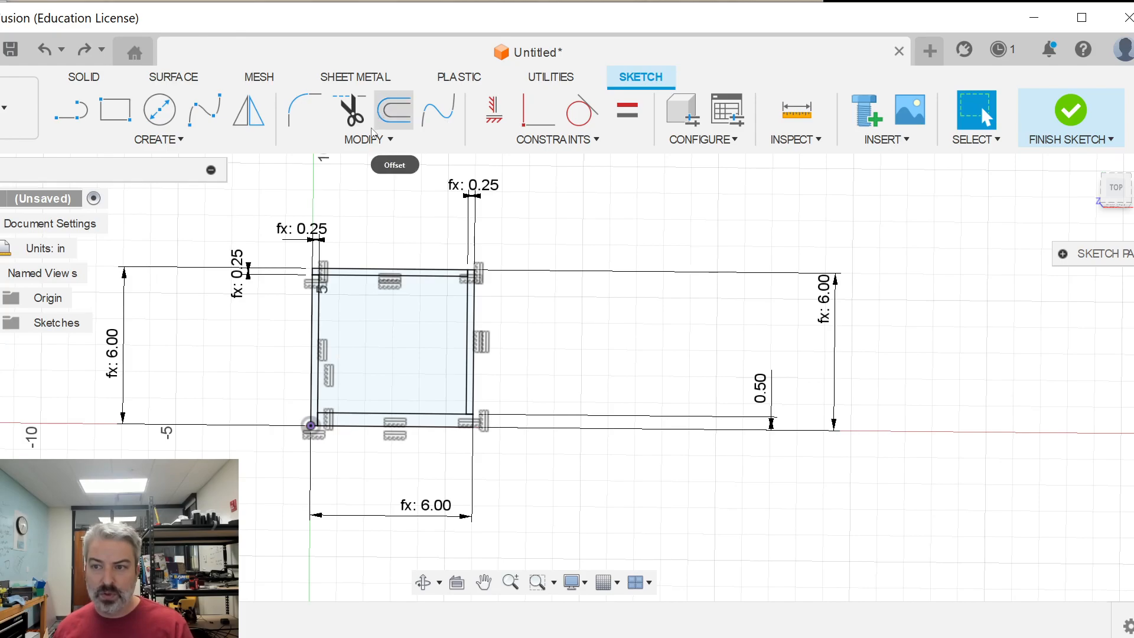
{"action": "left_click", "coordinate": [369, 140]}
{"action": "left_click", "coordinate": [359, 350]}
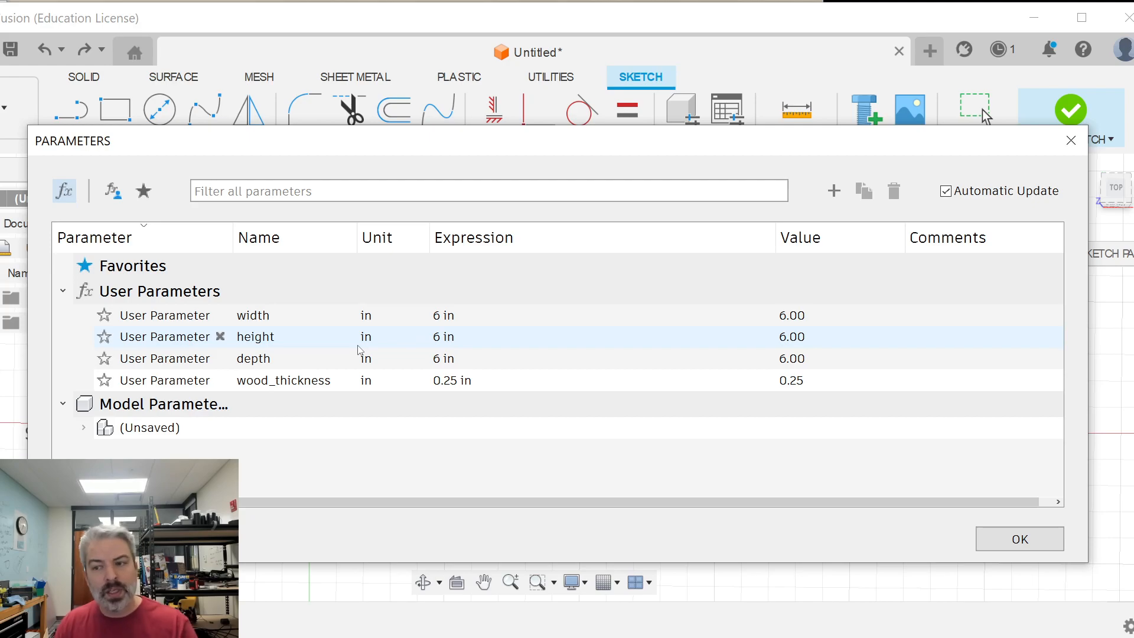
{"action": "left_click", "coordinate": [446, 382]}
{"action": "left_click", "coordinate": [445, 382]}
{"action": "left_click_drag", "start_coordinate": [446, 382], "coordinate": [460, 383]}
{"action": "type", "text": "5"}
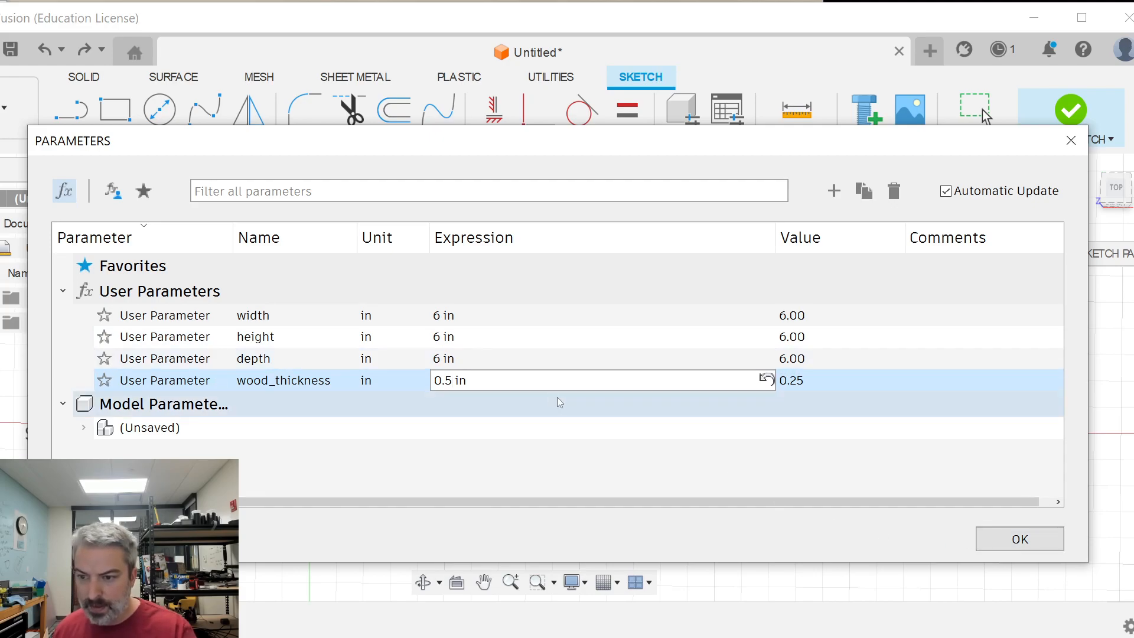
{"action": "key", "text": "Return"}
{"action": "left_click", "coordinate": [1040, 540]}
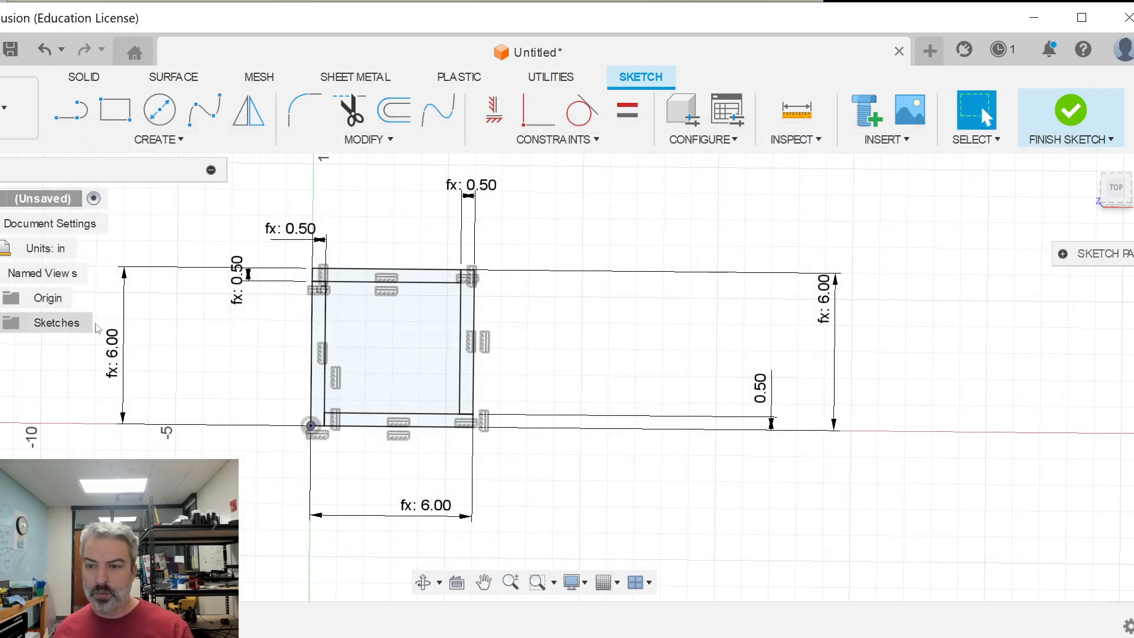
{"action": "mouse_move", "coordinate": [787, 491]}
{"action": "middle_mouse_down", "text": "shift"}
{"action": "mouse_move", "coordinate": [798, 432]}
{"action": "mouse_move", "coordinate": [793, 444]}
{"action": "middle_mouse_up", "text": "shift"}
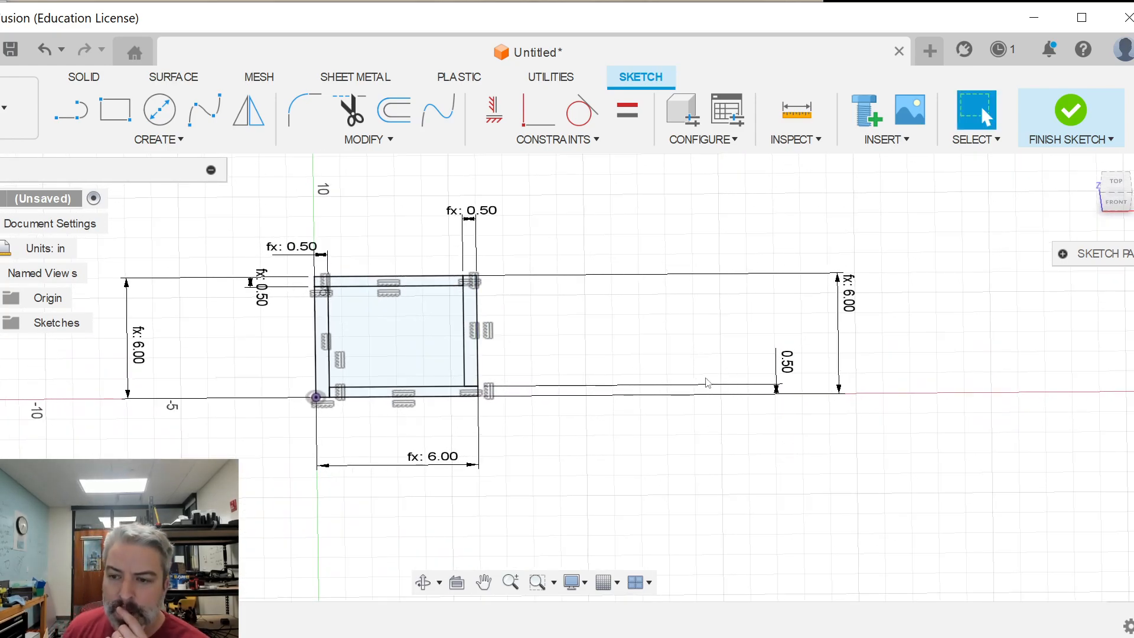